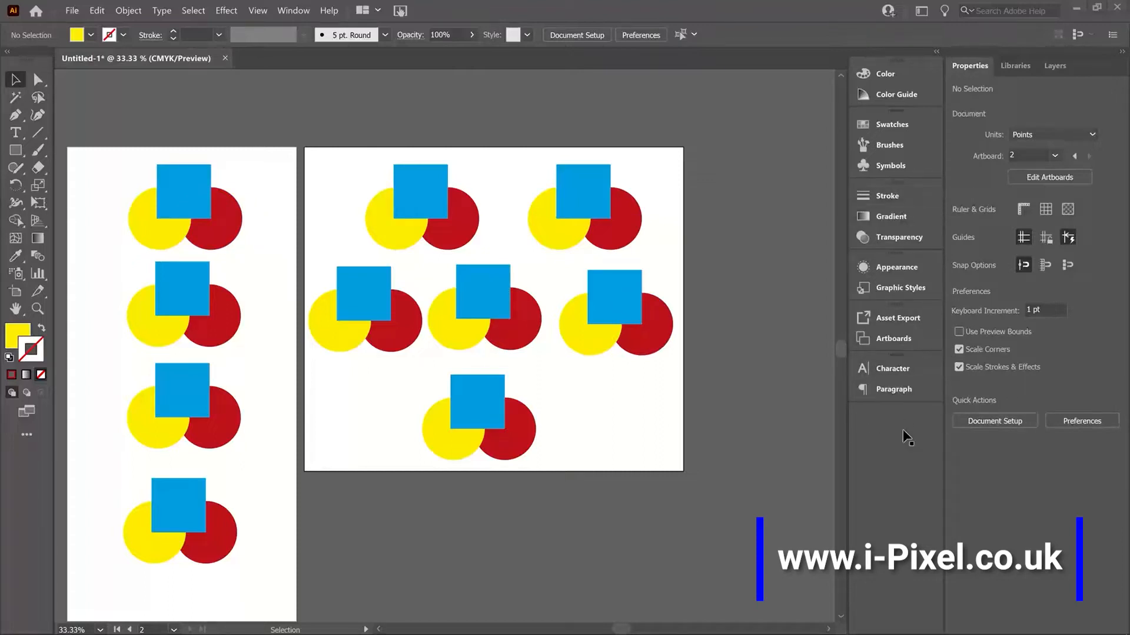
Step: Show the Pathfinder panel and dock its Transform, Align and Pathfinder group beneath the Paragraph panel
click(287, 11)
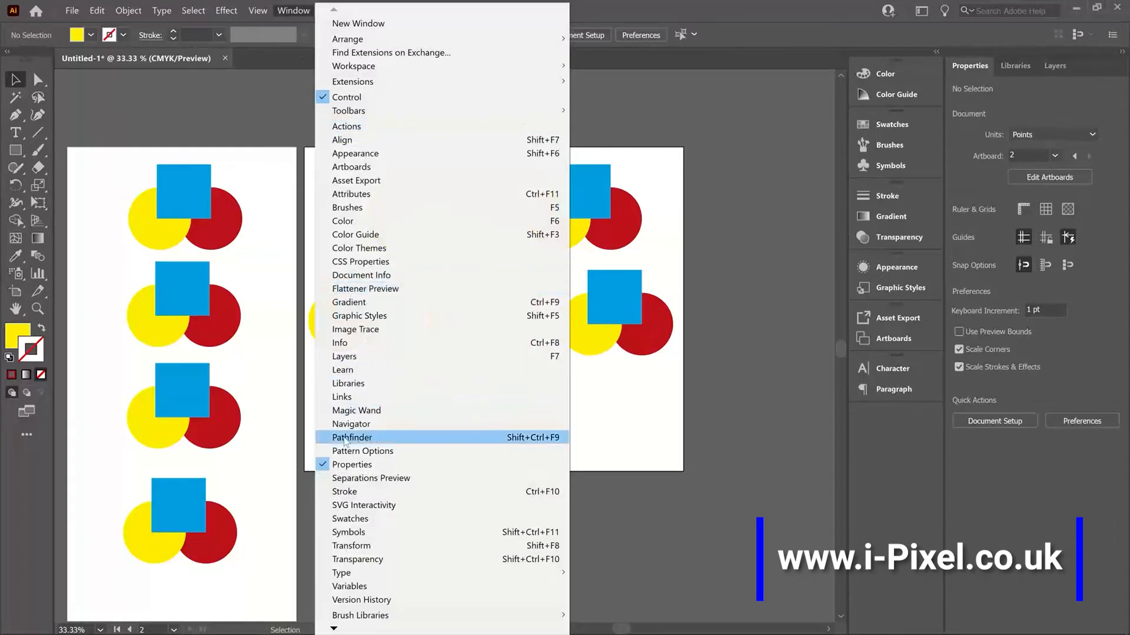
click(388, 438)
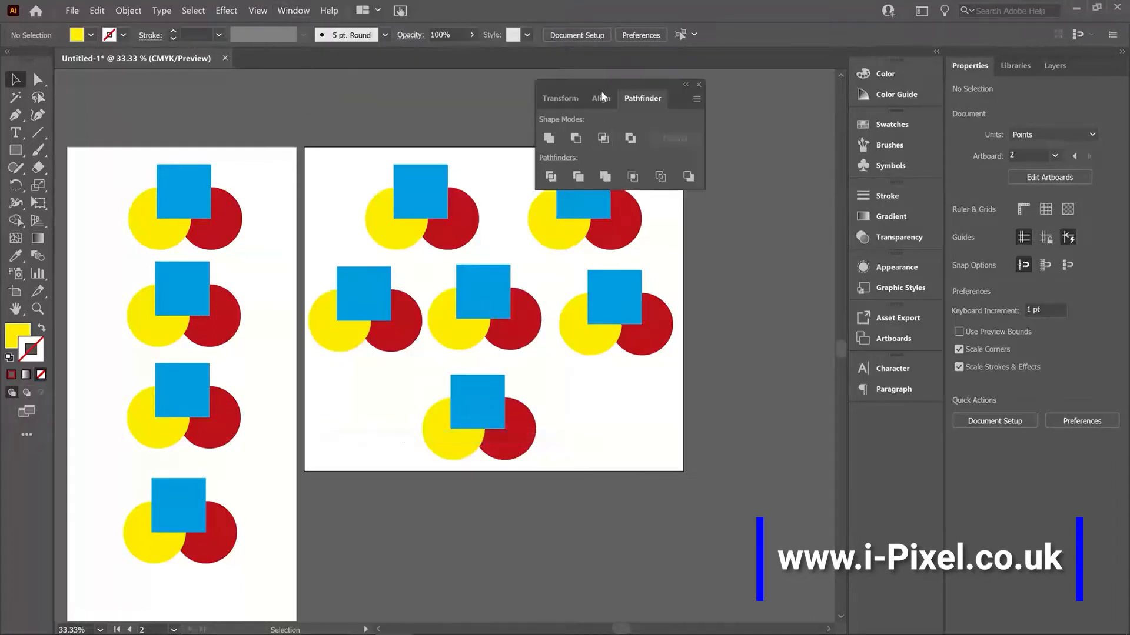
click(598, 100)
click(563, 104)
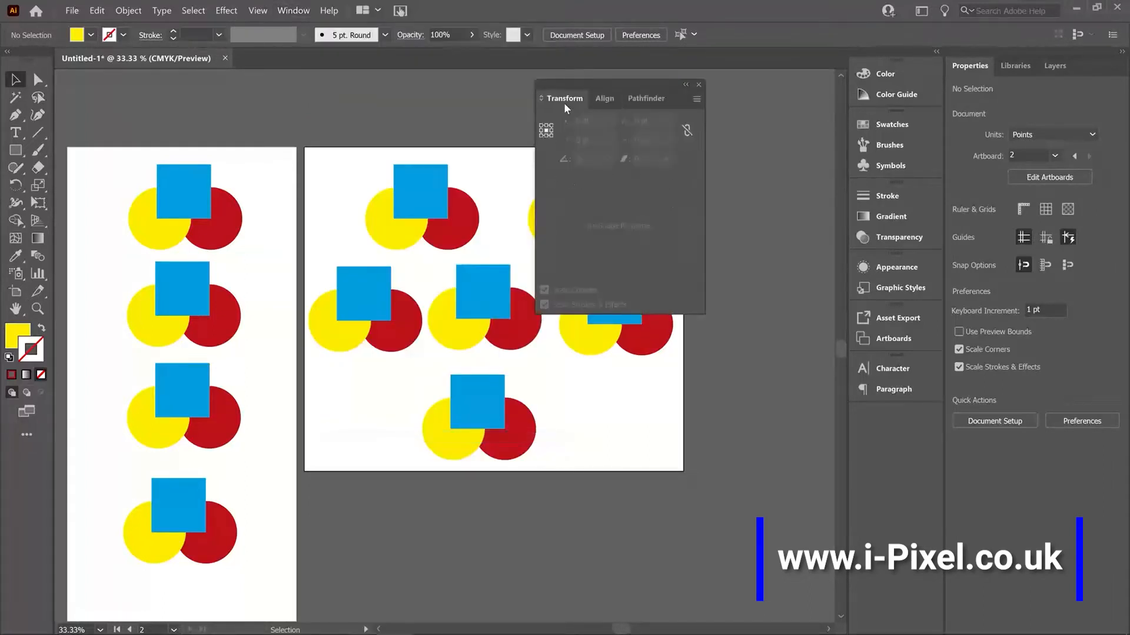
click(632, 101)
drag(626, 83, 899, 405)
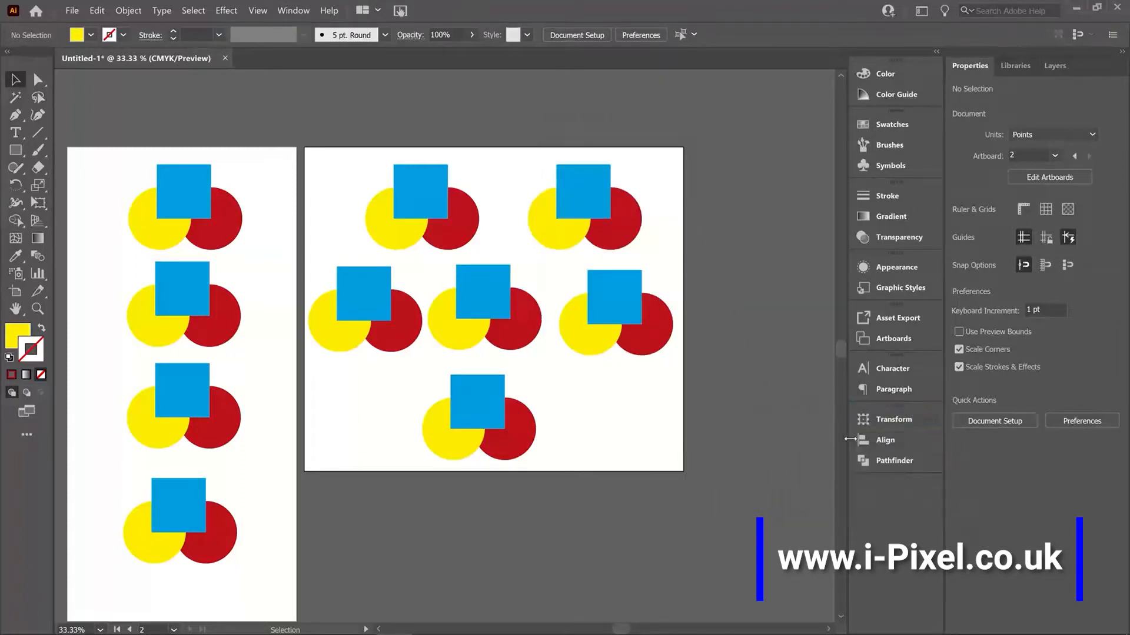
Step: Detach Pathfinder from its docked group, float it above the gap between the artboards, and collapse the Align panel
click(892, 463)
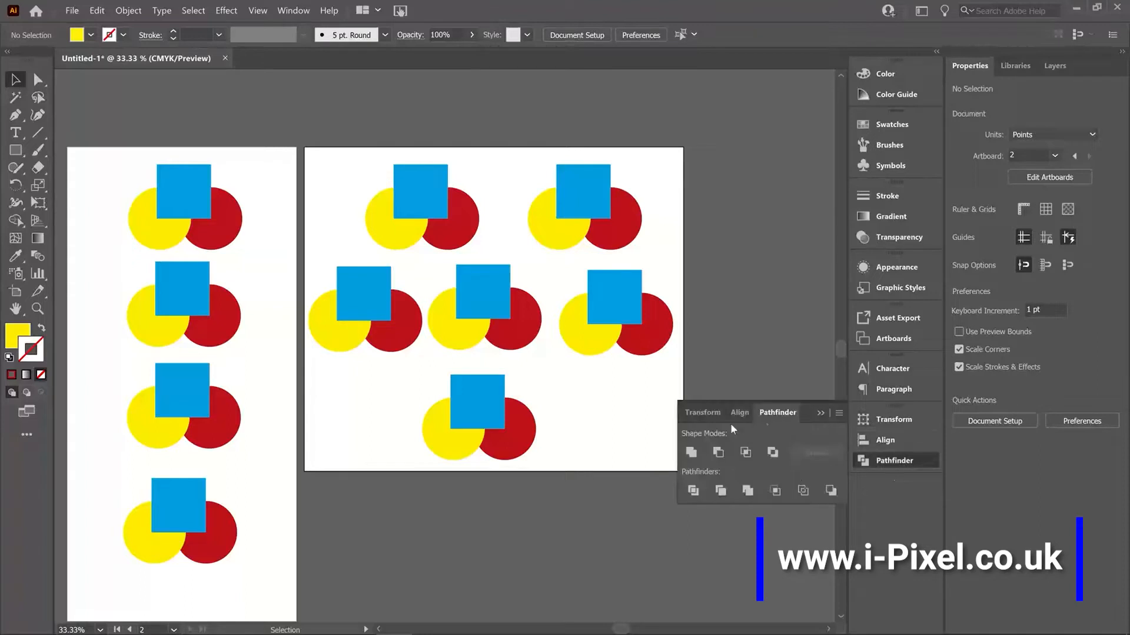
drag(777, 413, 648, 97)
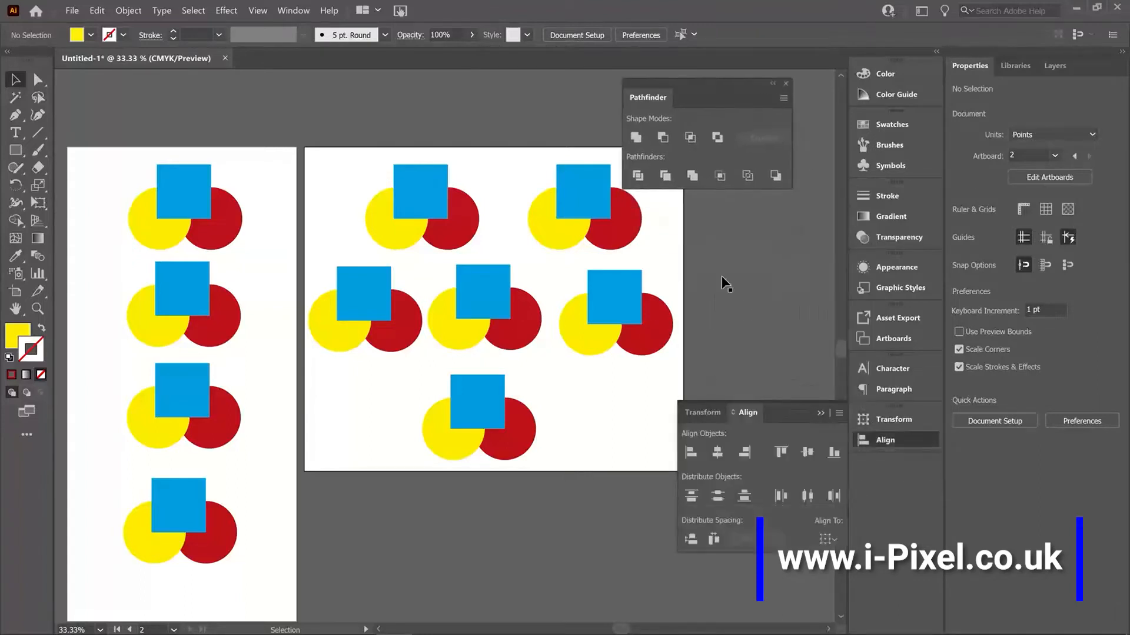
drag(716, 87, 393, 97)
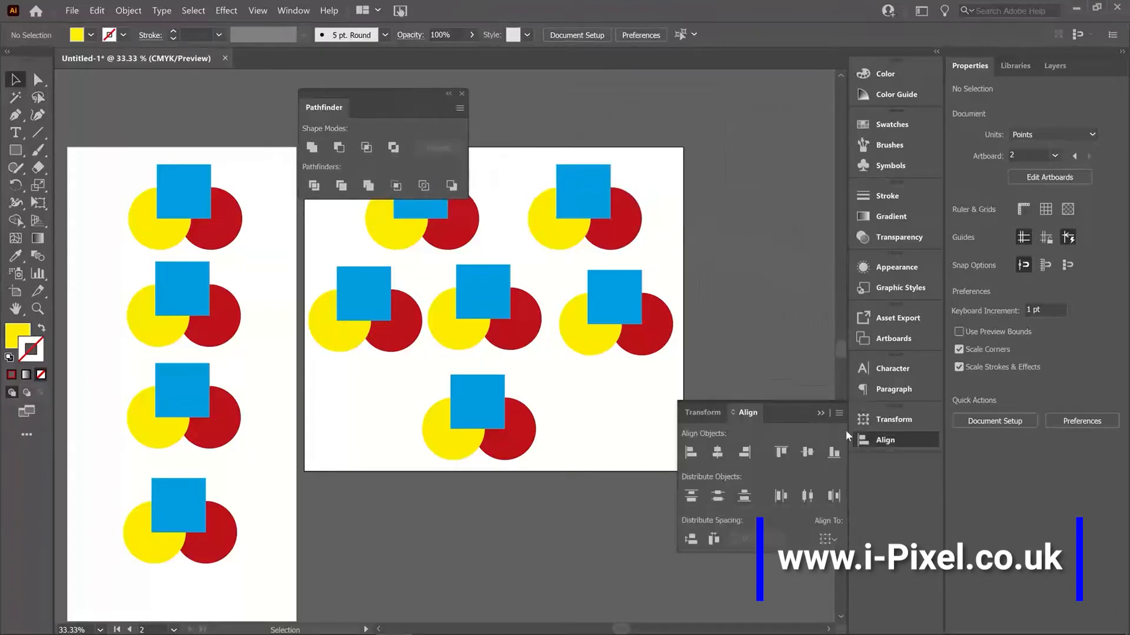
click(817, 410)
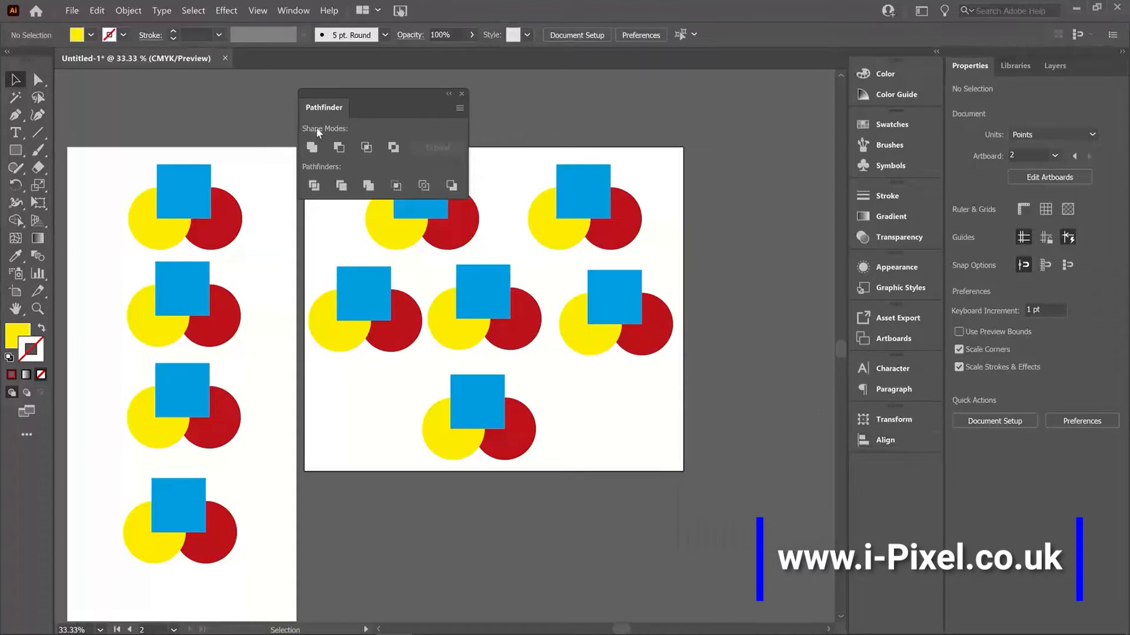
drag(275, 253, 330, 252)
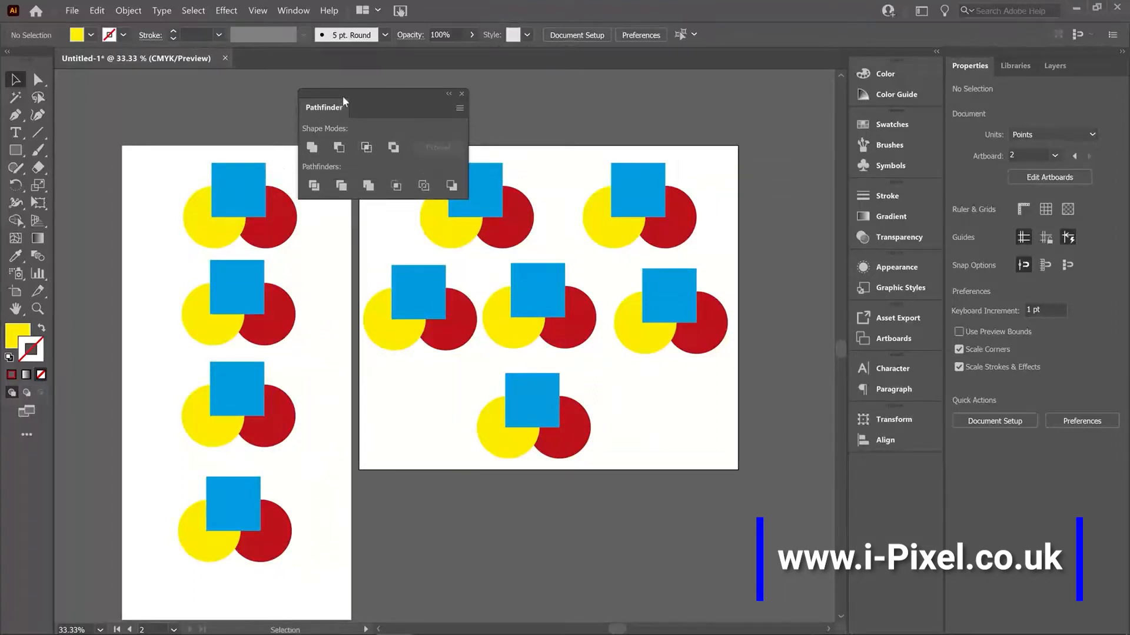
drag(343, 96, 380, 92)
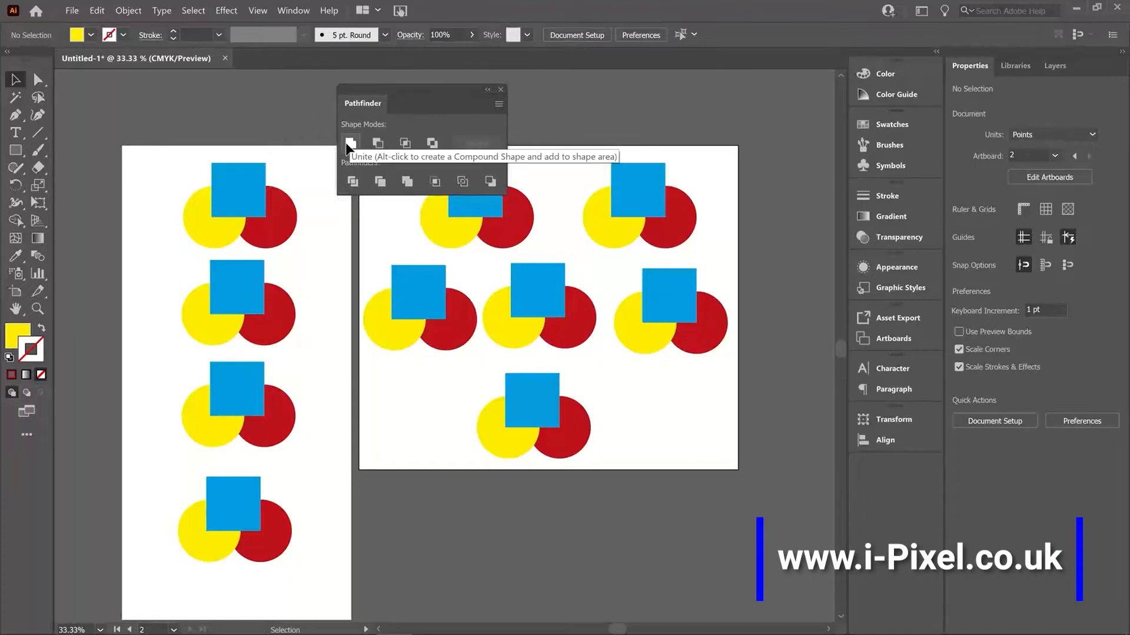
Step: Try uniting the square and both circles of the topmost group on the tall artboard, and undo it
drag(173, 155, 305, 238)
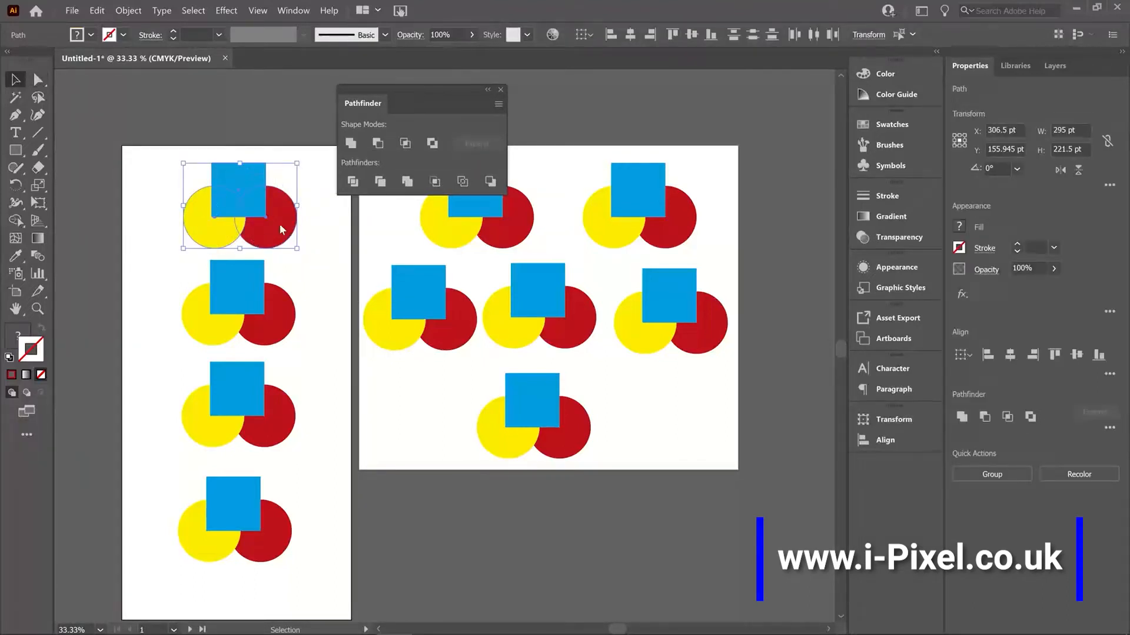
click(350, 143)
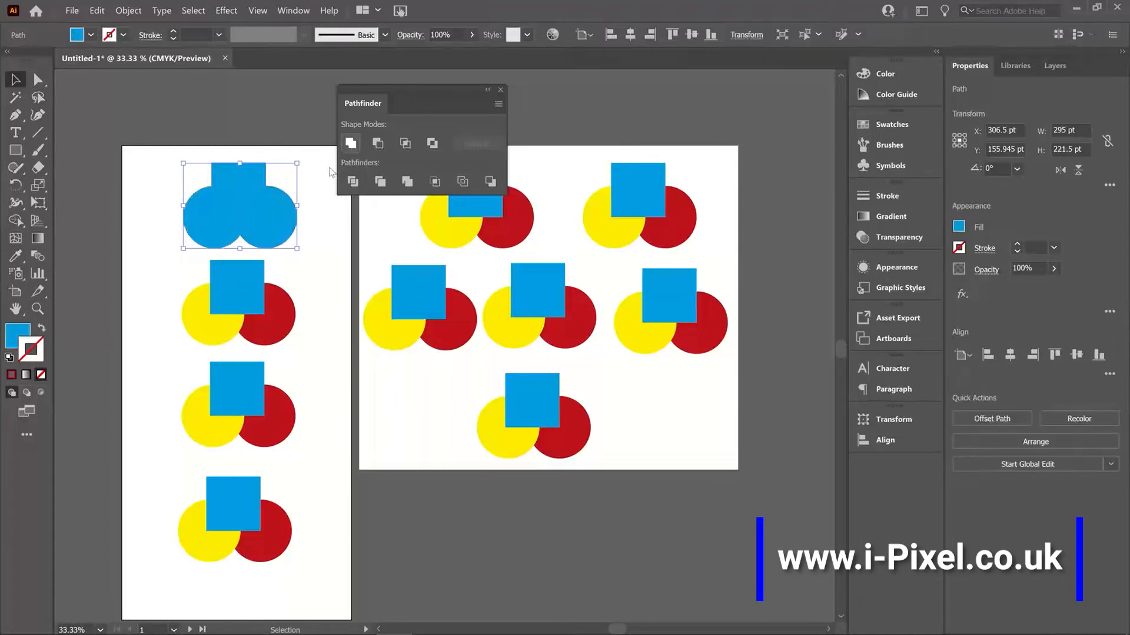
click(303, 185)
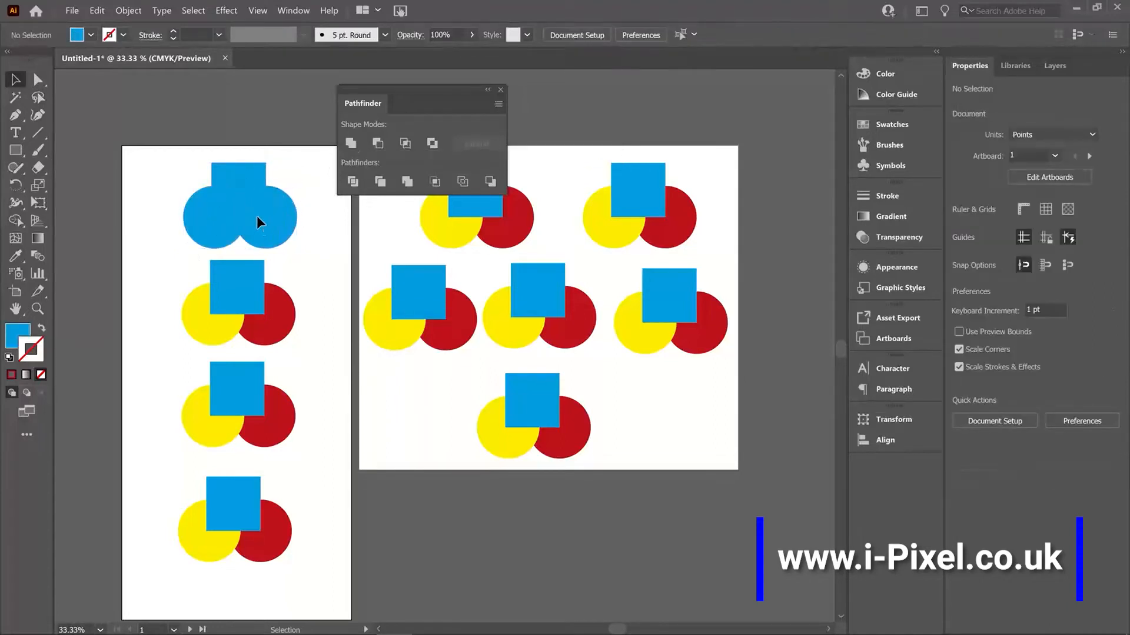
mouse_move(257, 223)
mouse_down()
mouse_move(170, 220)
mouse_move(256, 196)
mouse_move(257, 217)
mouse_move(277, 219)
mouse_up()
key(ctrl+z)
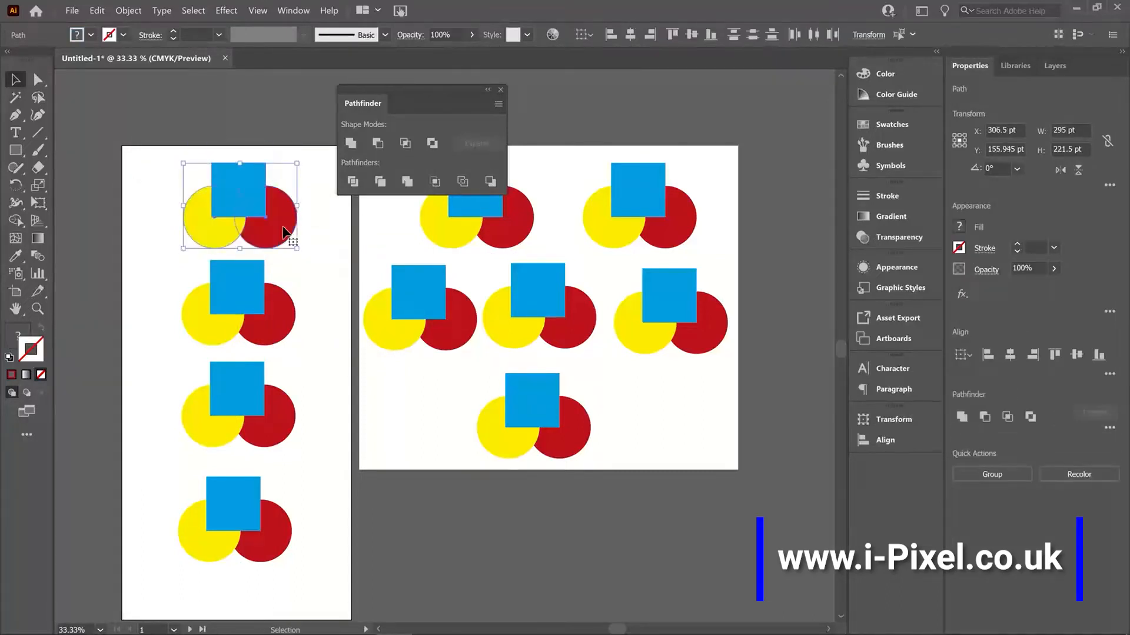
Step: Move the red circle of the tall artboard's topmost group directly above its yellow circle, partly behind the blue square
click(315, 289)
drag(277, 219, 265, 189)
key(ctrl+z)
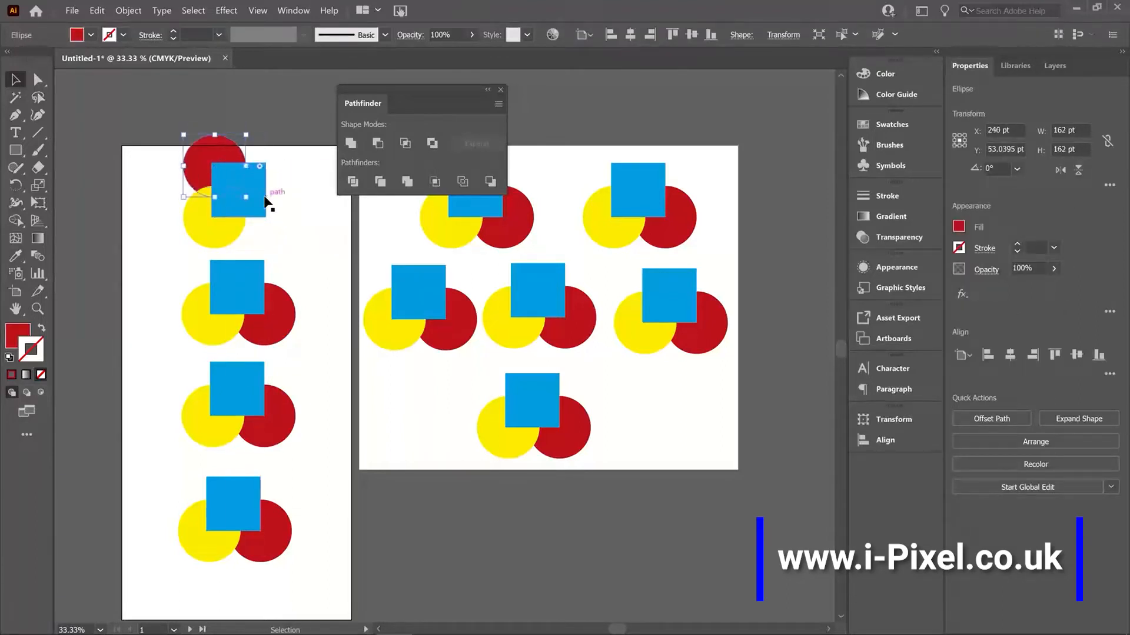
Step: Try the Unite shape mode on the rearranged circles and square, and undo it
shift+click(190, 231)
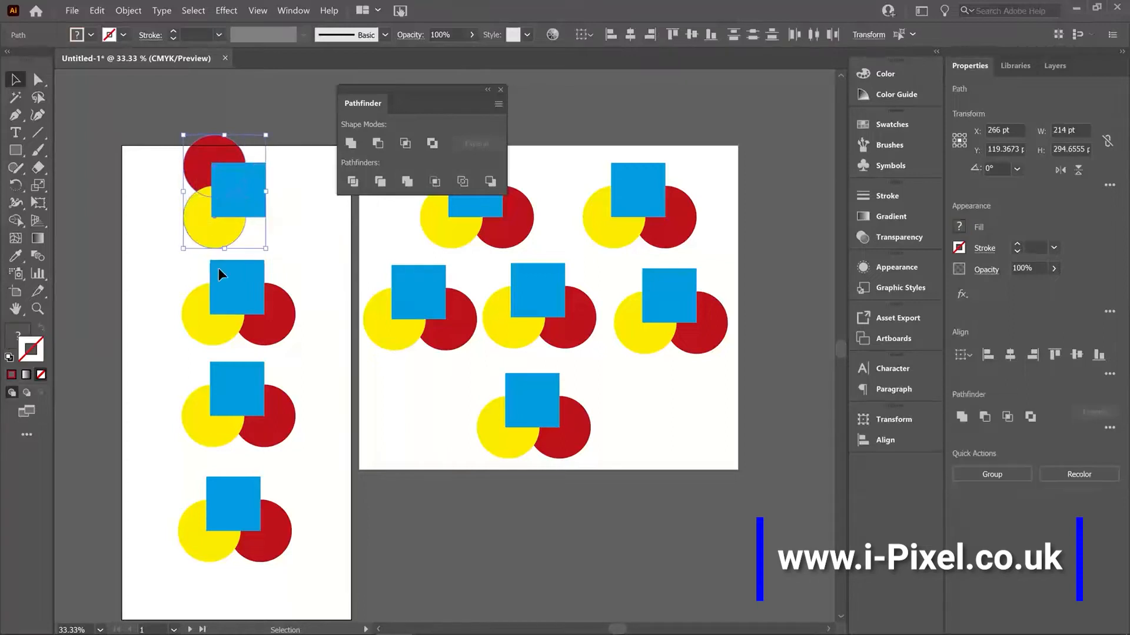
click(350, 143)
click(313, 316)
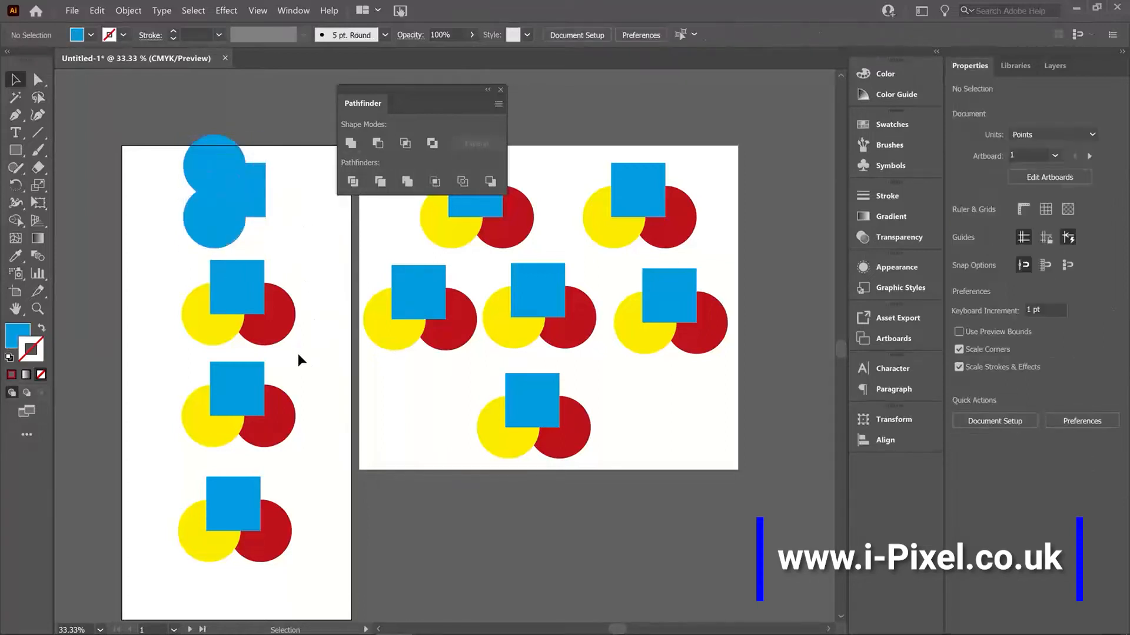
key(ctrl+z)
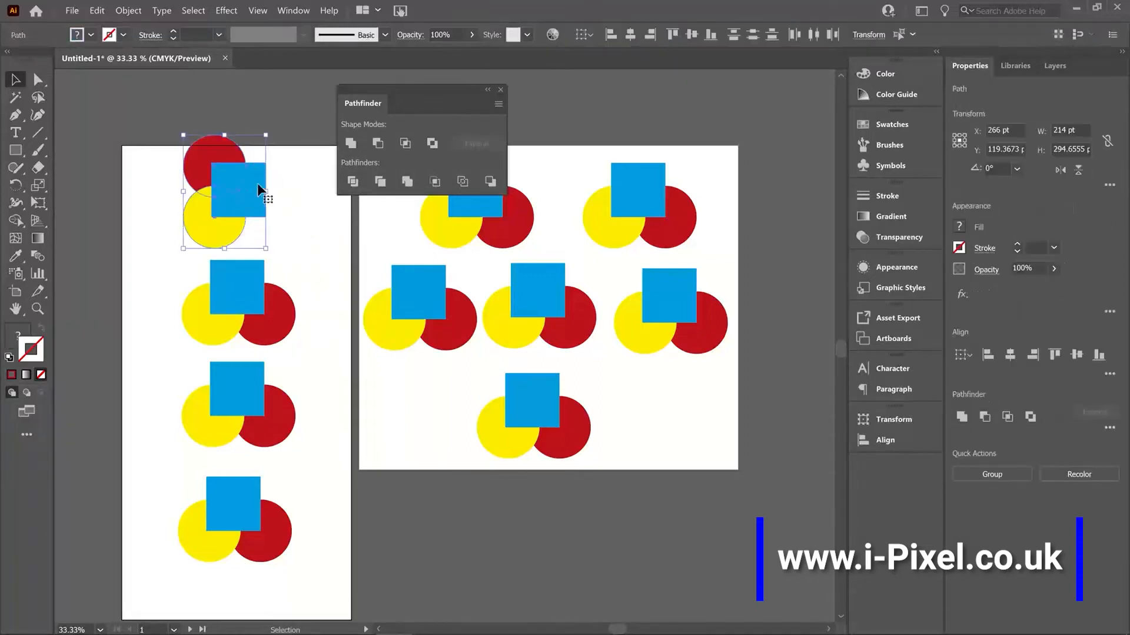
Step: Place three overlapping copies of the blue square around the topmost group and select all its shapes
click(294, 193)
drag(252, 195, 196, 132)
drag(280, 232, 282, 234)
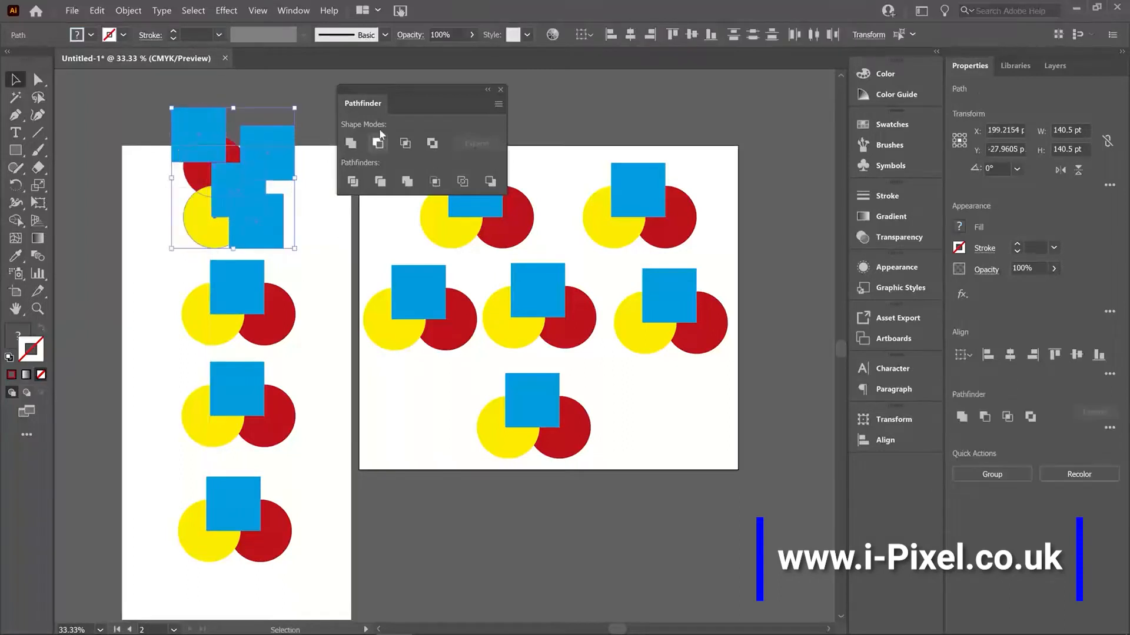
Step: Unite the selected squares and circles into one shape and shift it slightly upward
click(351, 143)
click(317, 229)
click(242, 194)
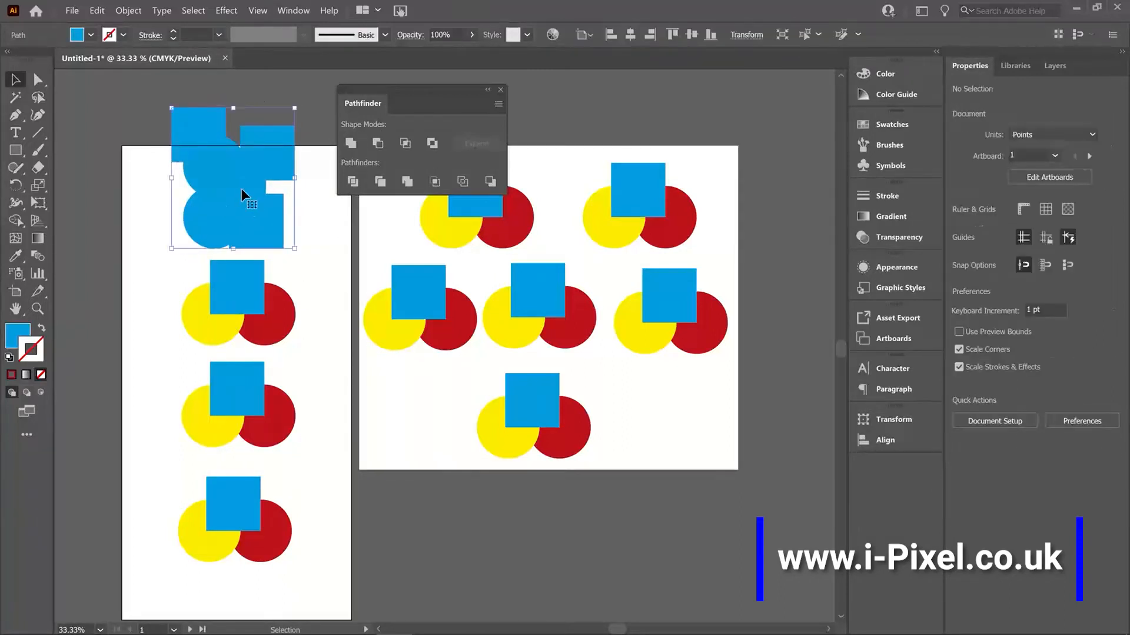
drag(215, 240, 251, 182)
click(342, 265)
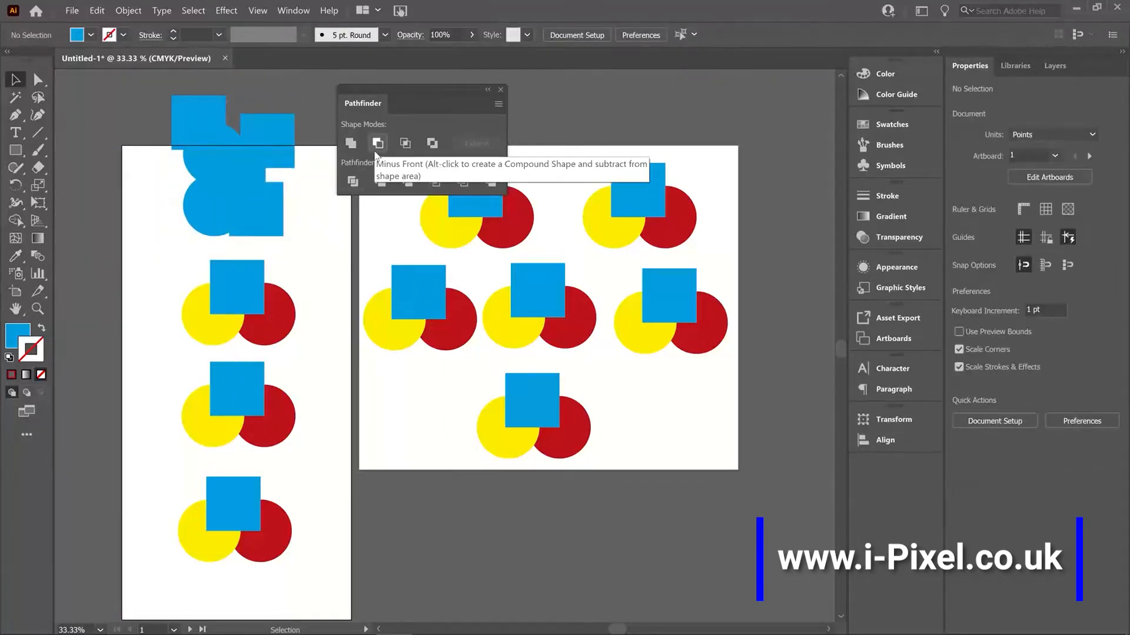
Step: Try Minus Front on the square and both circles of the second group on the tall artboard, and undo it
drag(171, 337, 318, 267)
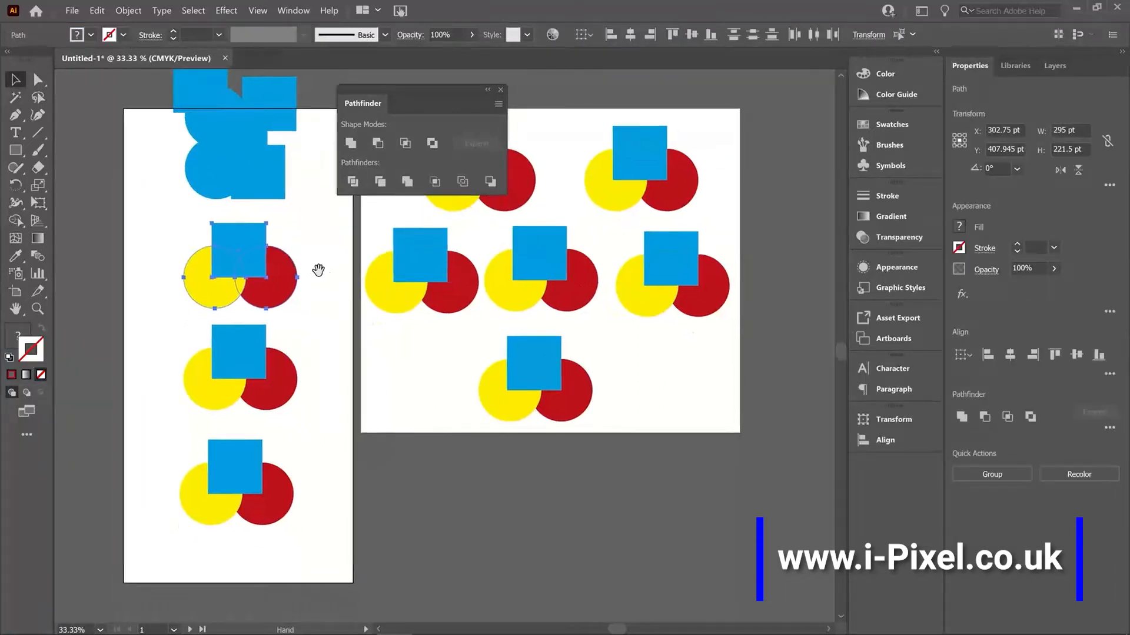
click(377, 144)
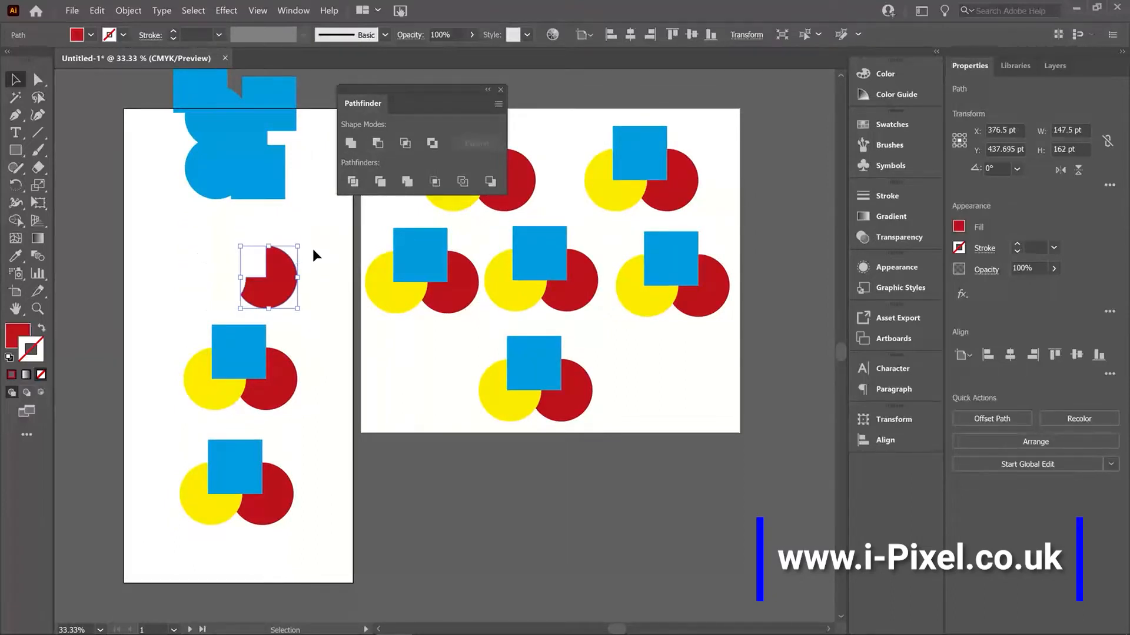
key(ctrl+z)
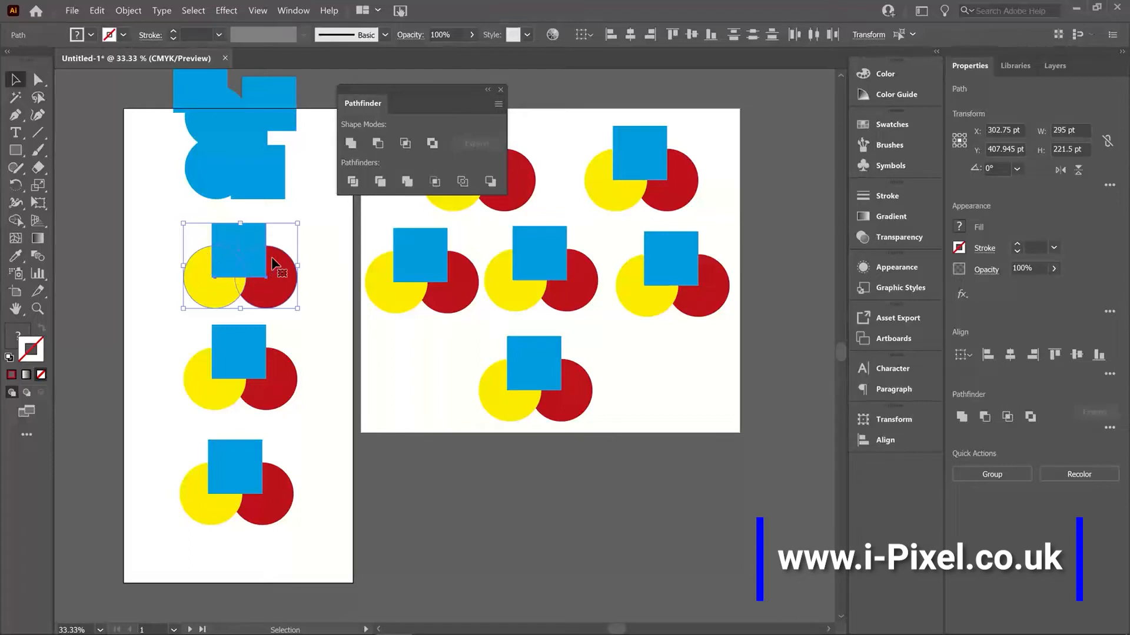
Step: Try rotating the second group's blue square by about 7°, and undo the rotation
click(330, 260)
click(241, 234)
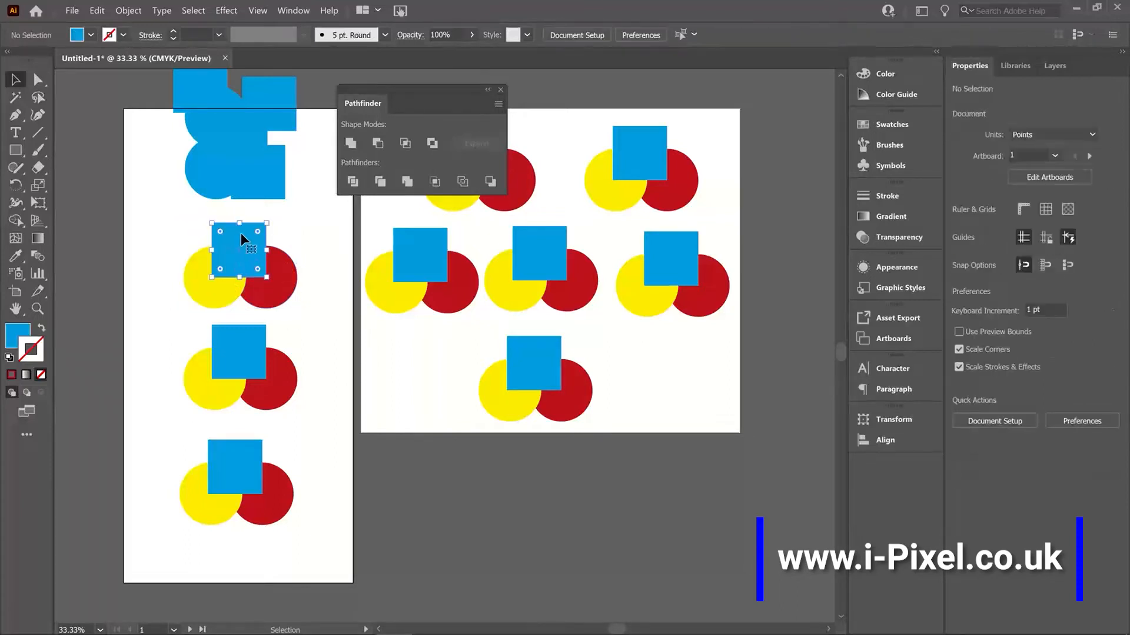
drag(206, 307, 205, 294)
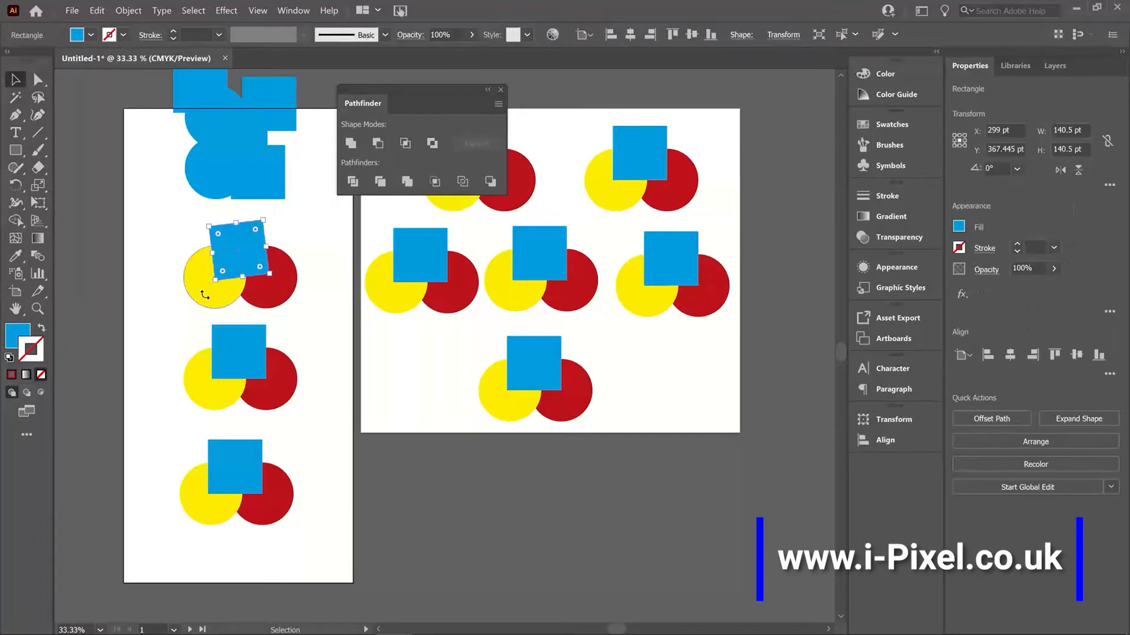
key(ctrl+z)
click(301, 231)
Step: Subtract the blue square and yellow circle from the second group's red circle with Minus Front
click(200, 297)
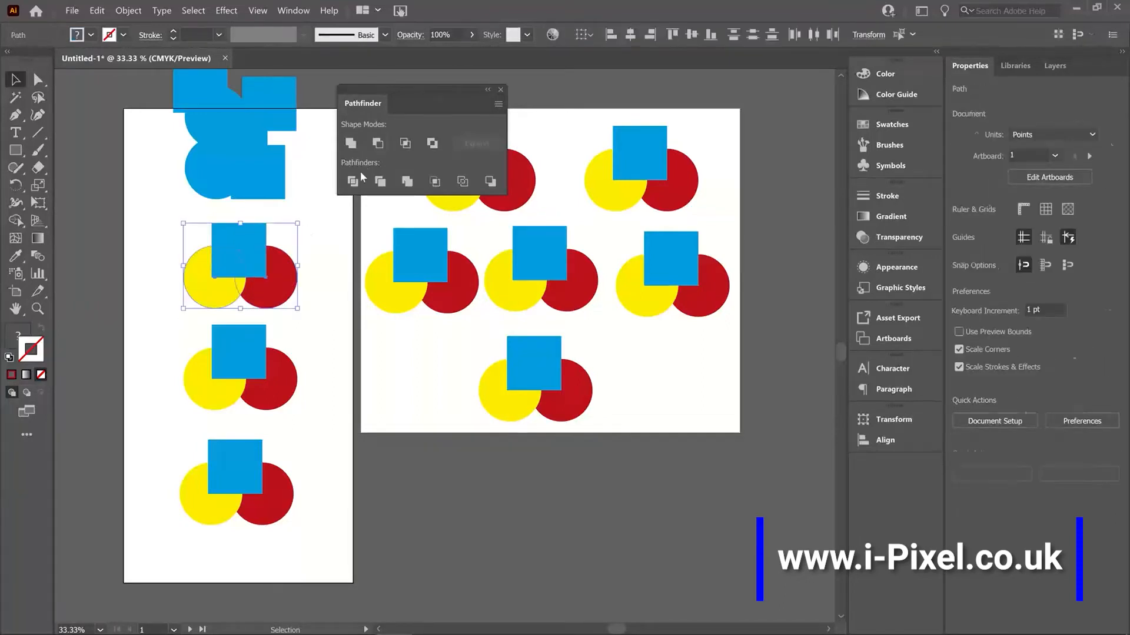
click(378, 143)
click(332, 294)
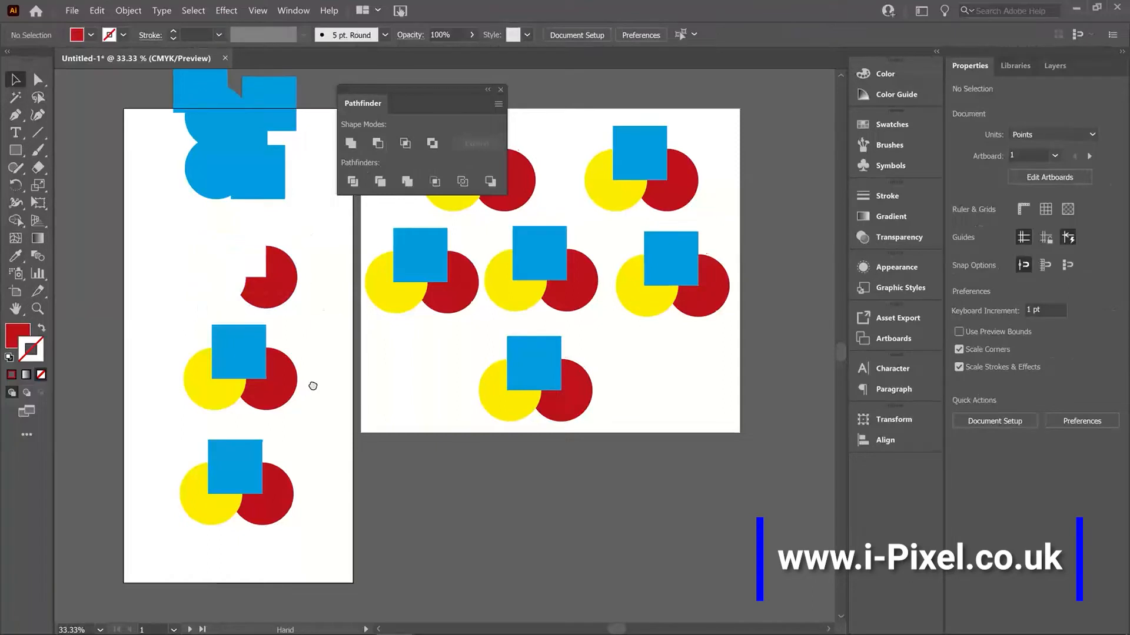
Step: Intersect the square and both circles of the third group on the tall artboard to keep only their common overlap
scroll(310, 386, down, 3)
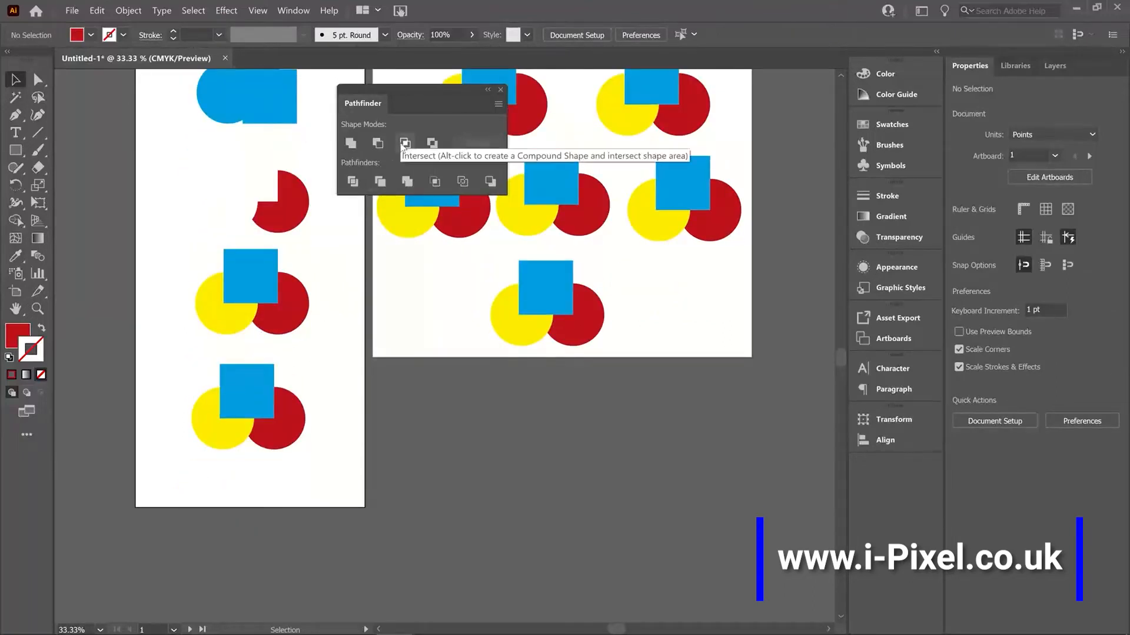
click(213, 321)
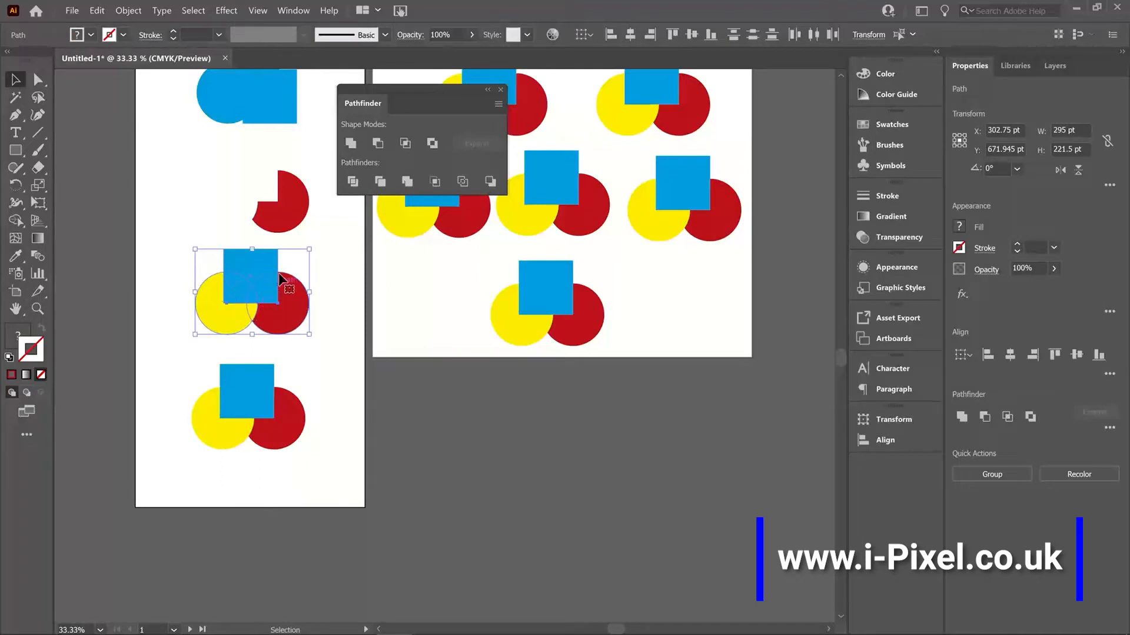
click(404, 144)
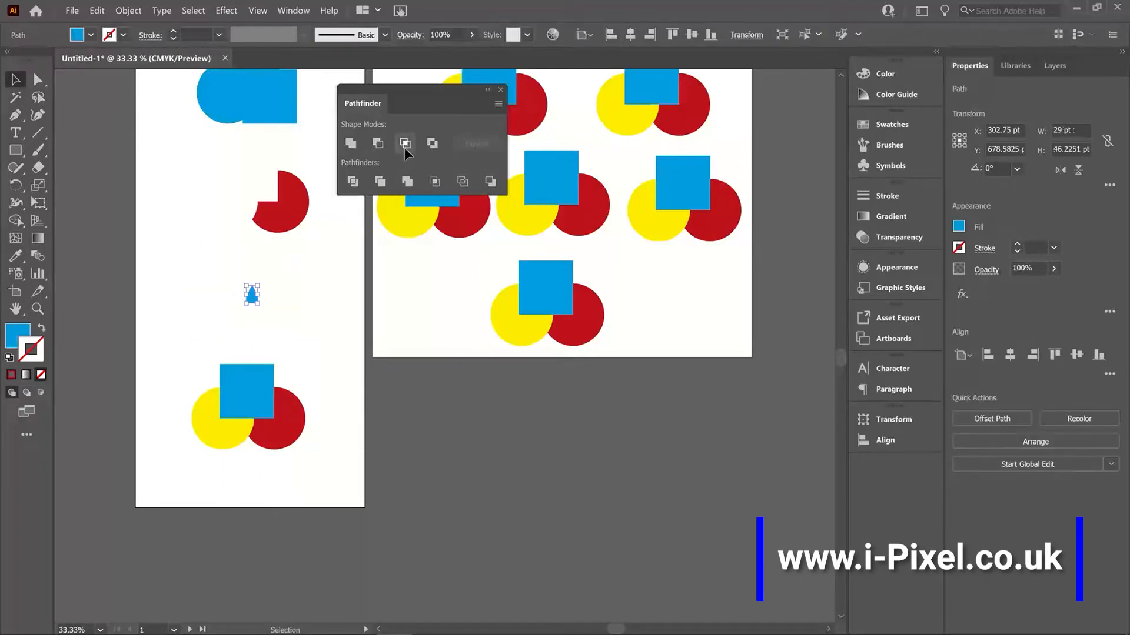
click(328, 288)
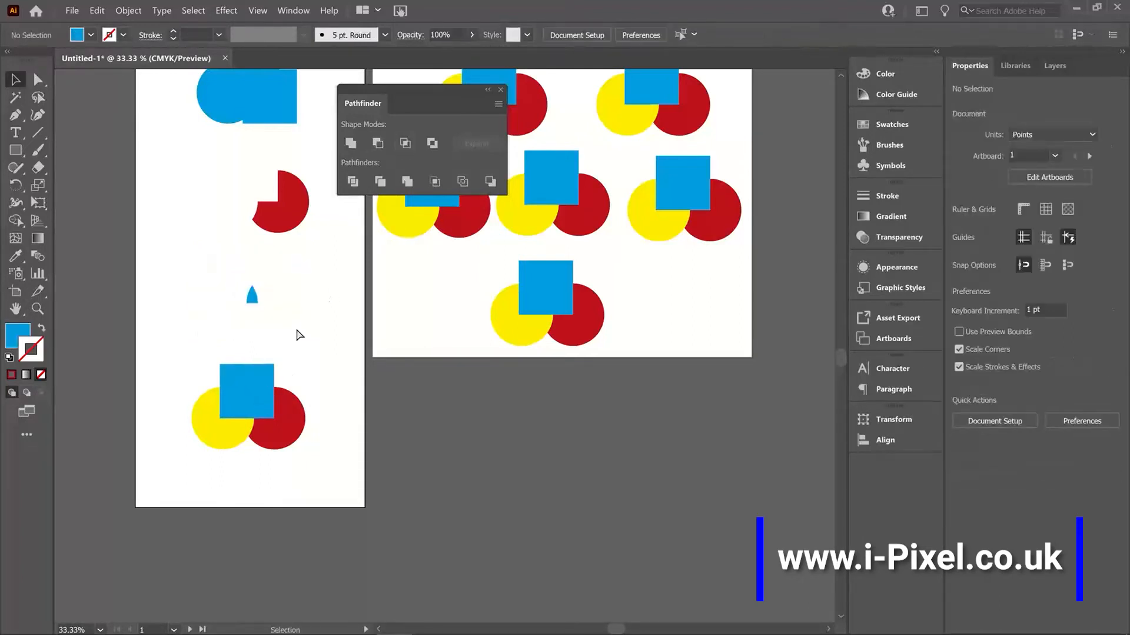
key(ctrl+z)
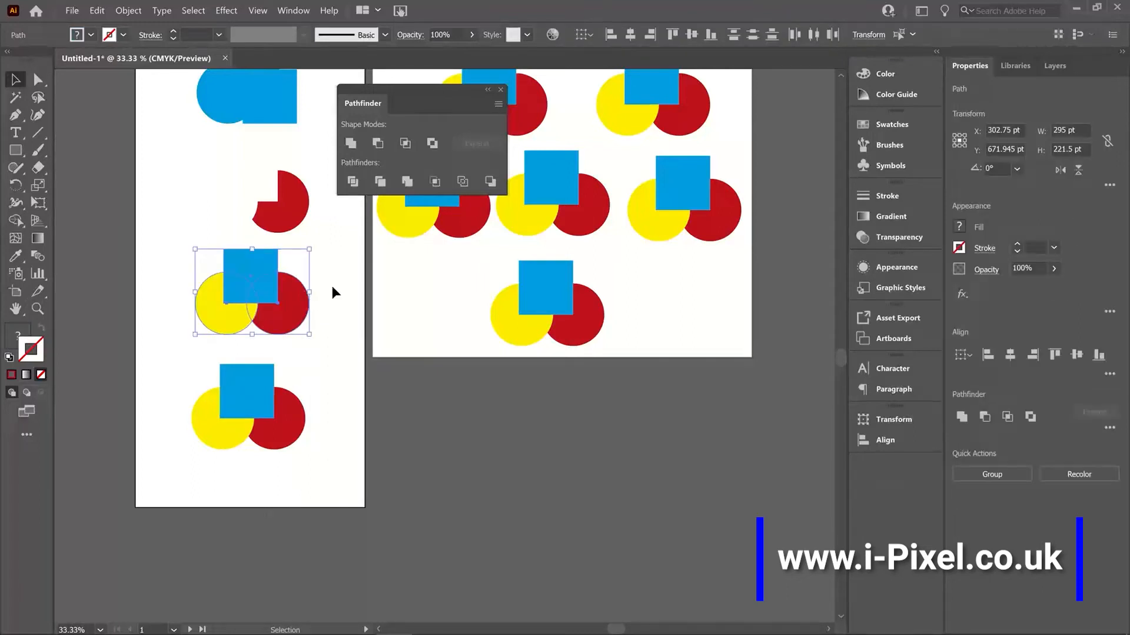
click(405, 143)
click(309, 400)
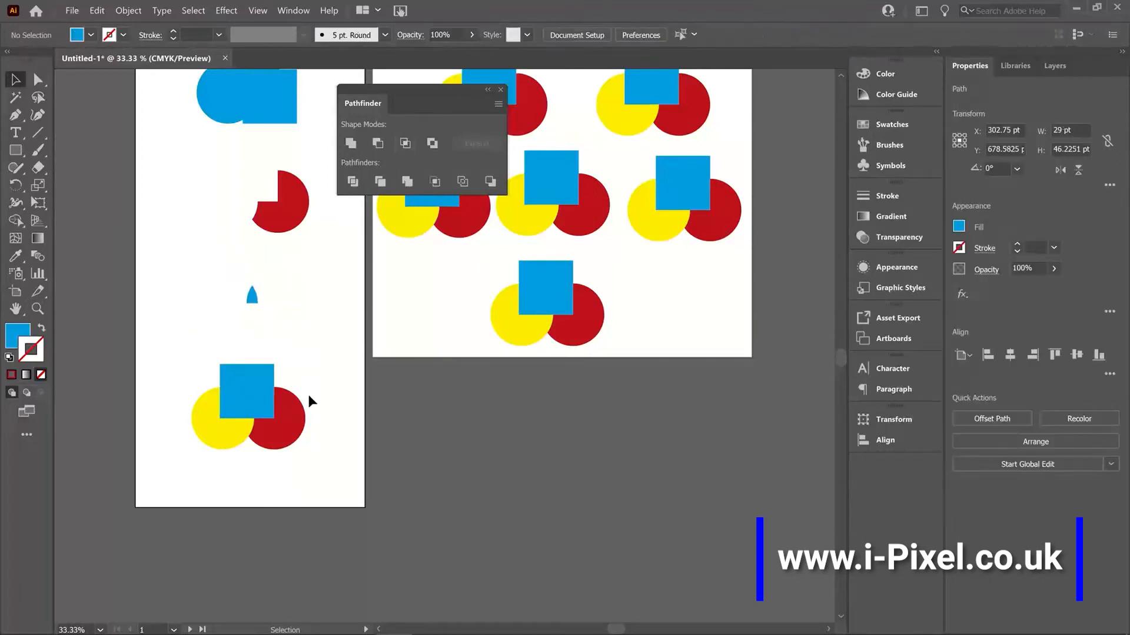
Step: Apply Exclude to the square and both circles of the bottom group on the tall artboard
drag(324, 343, 318, 291)
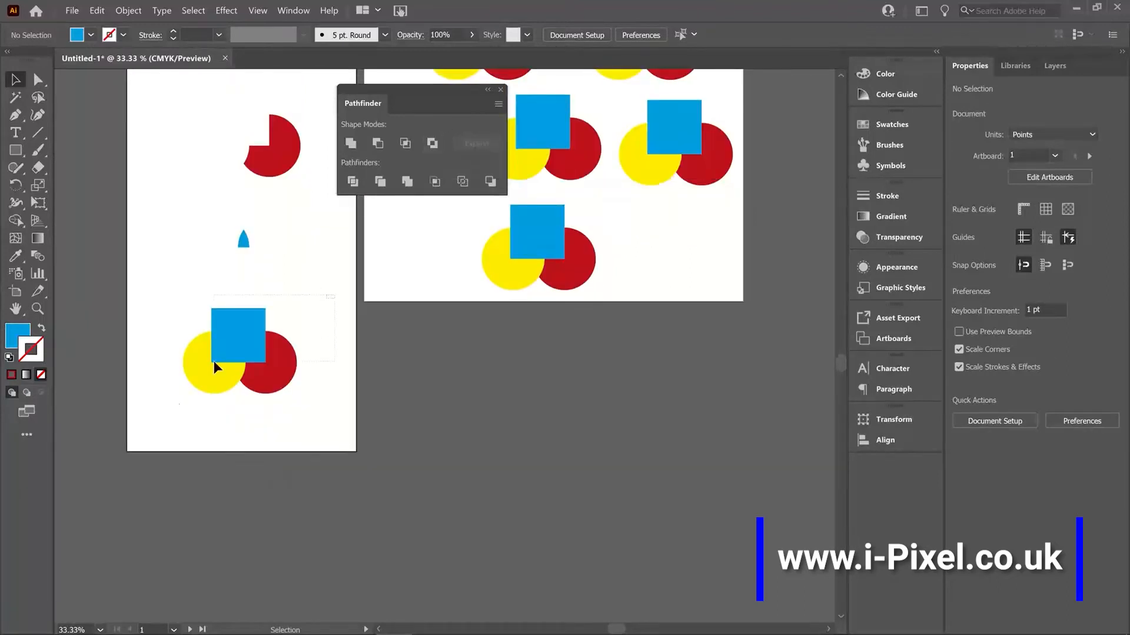
drag(176, 296, 301, 400)
click(432, 143)
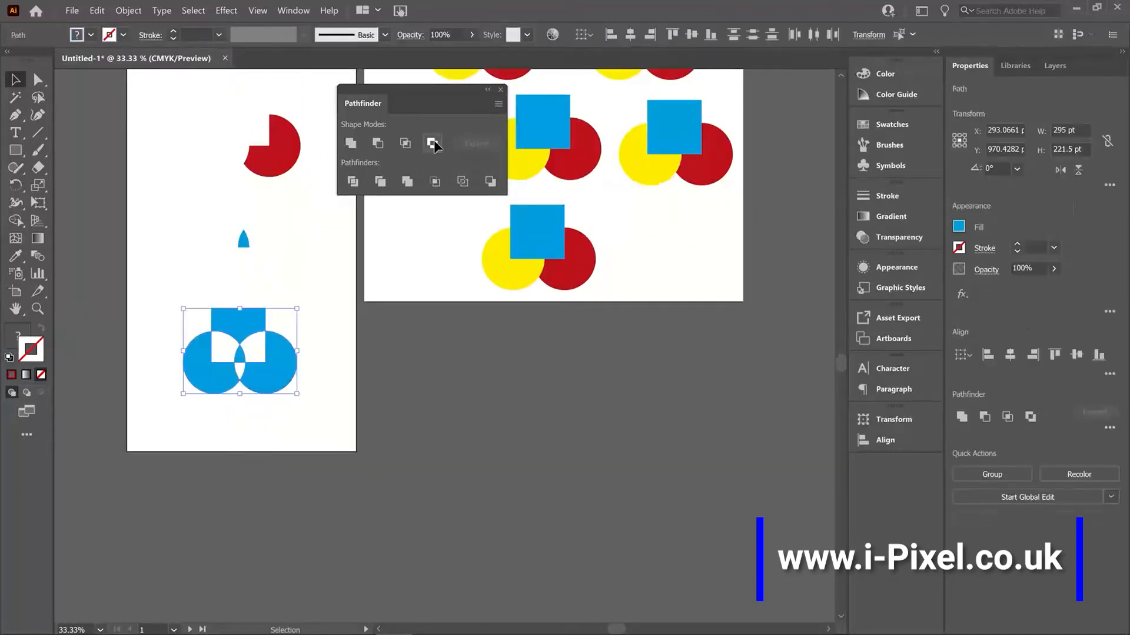
click(323, 328)
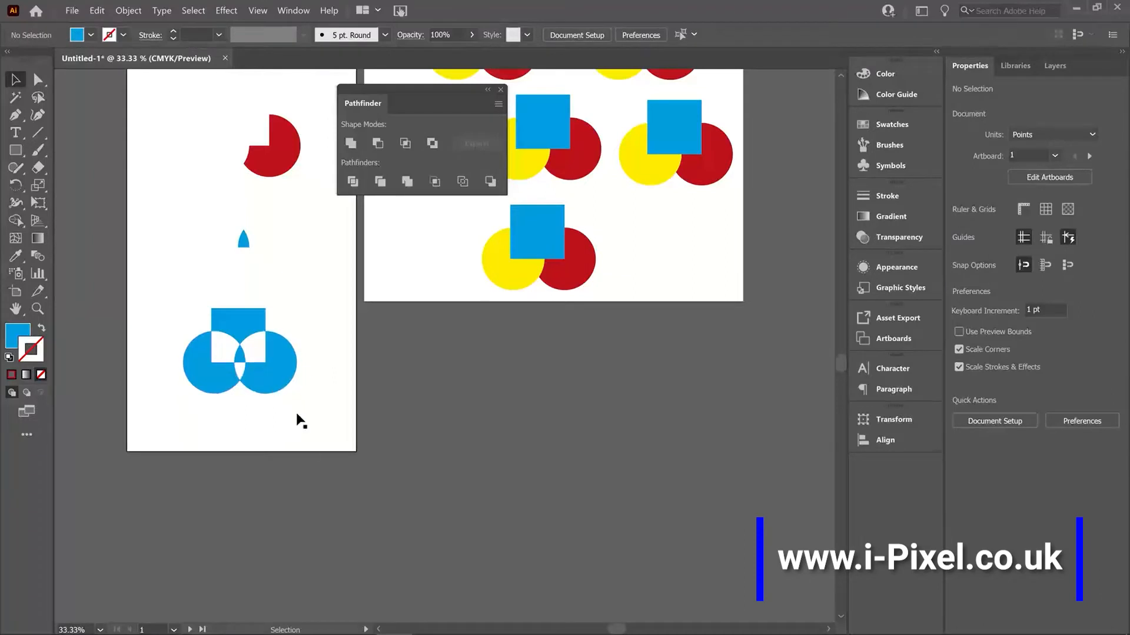
Step: Ungroup the excluded shape on the tall artboard and move its blue pieces apart
click(263, 365)
right_click(262, 364)
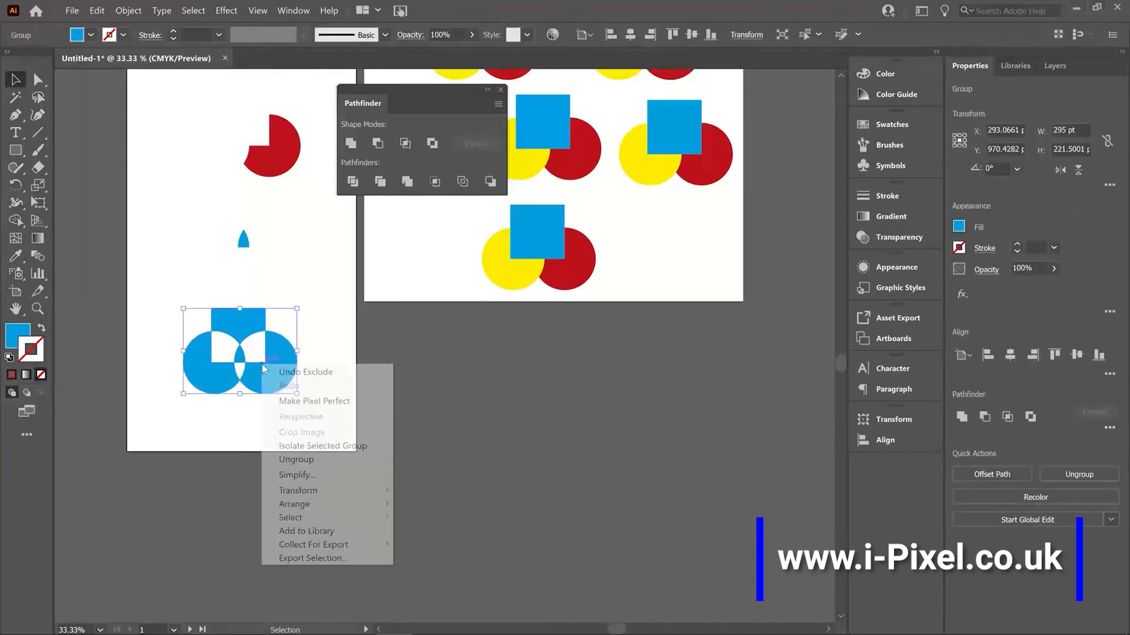
click(296, 460)
click(296, 419)
drag(288, 383, 306, 396)
drag(230, 387, 208, 394)
drag(249, 324, 253, 298)
drag(246, 362, 246, 356)
Step: Apply Divide to the square and both circles of the top-left group on the wide artboard
drag(544, 337, 335, 549)
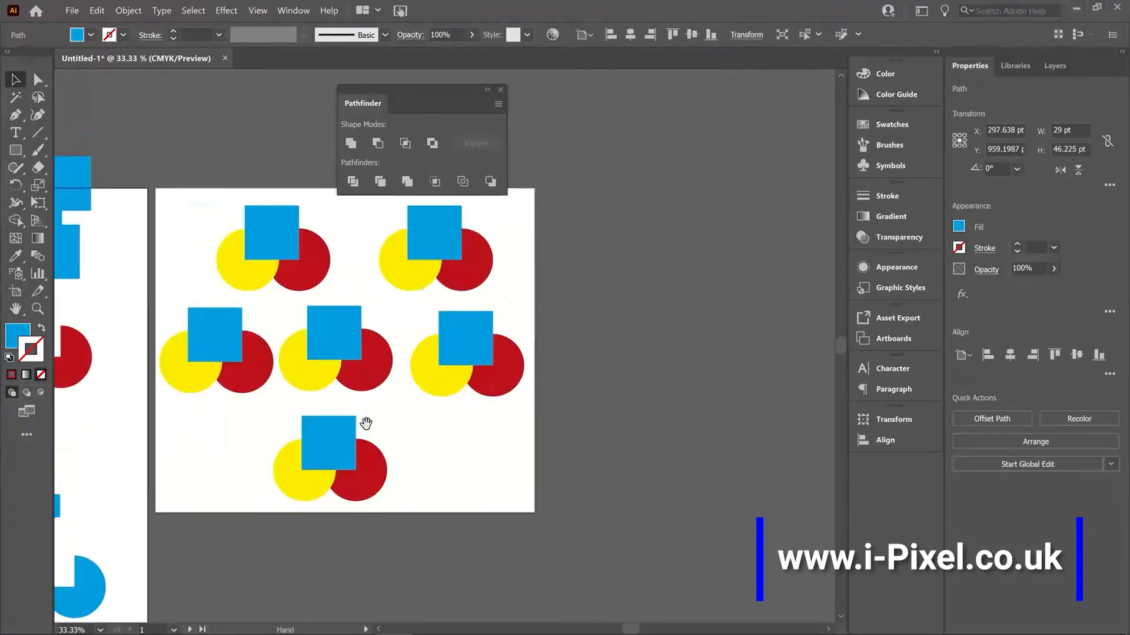
drag(366, 424, 399, 471)
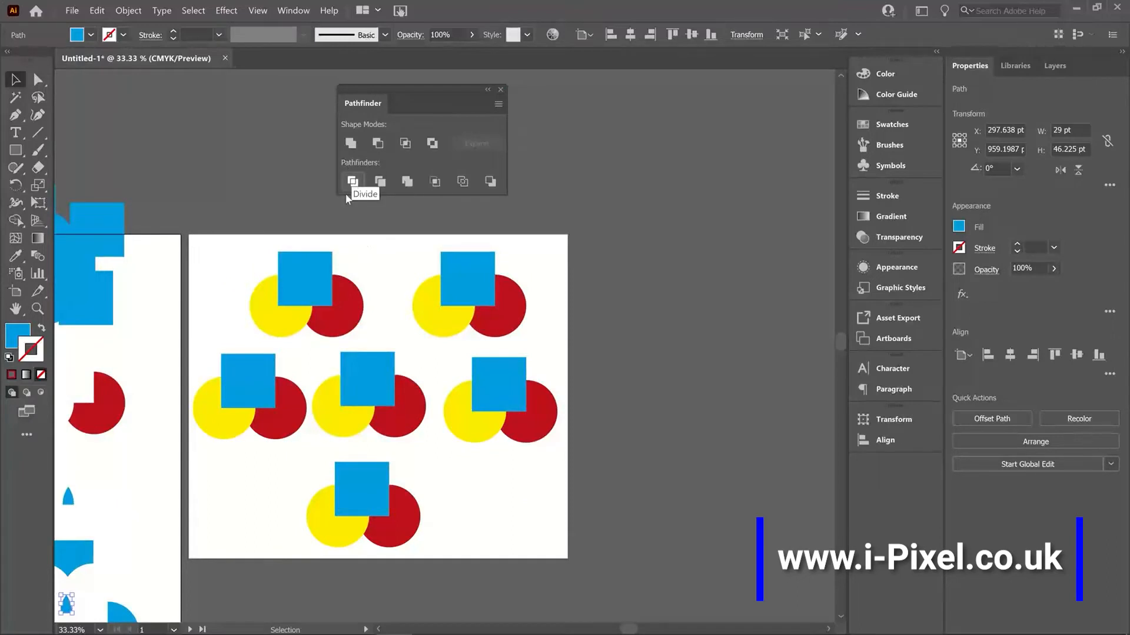
drag(238, 243, 366, 340)
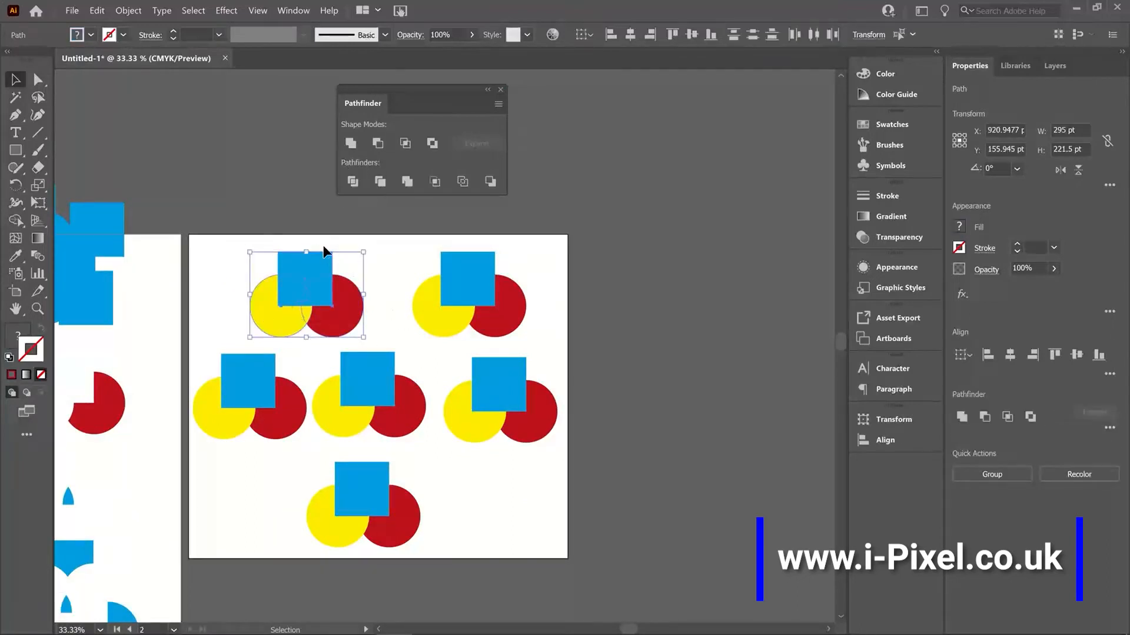
click(353, 182)
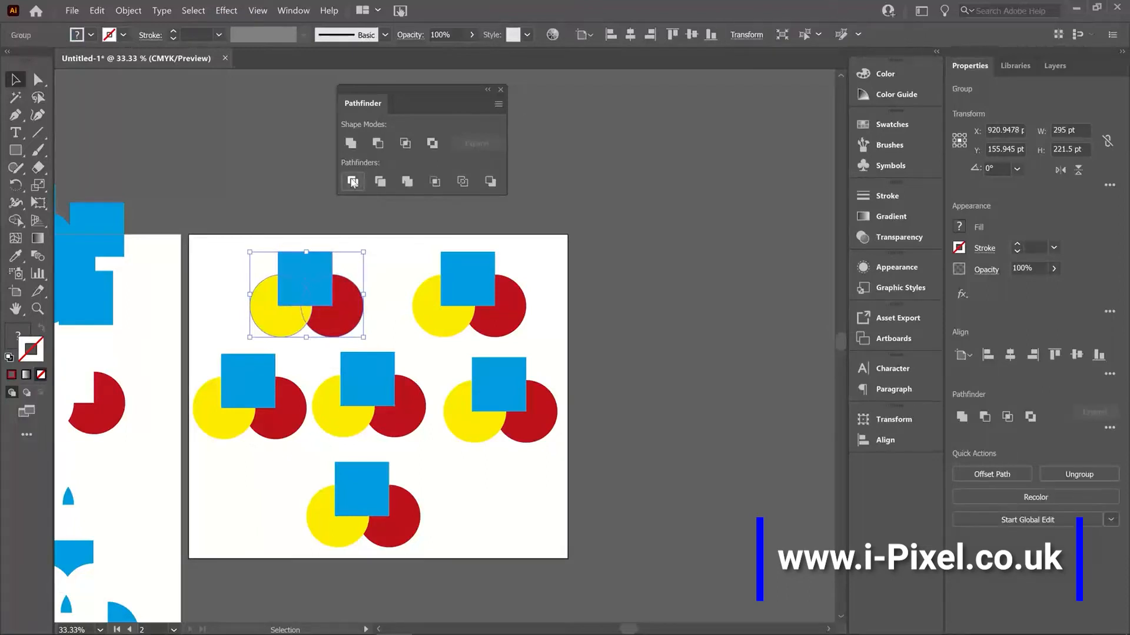
Step: Ungroup the divided top-left group and spread its blue, red and yellow pieces apart
right_click(306, 296)
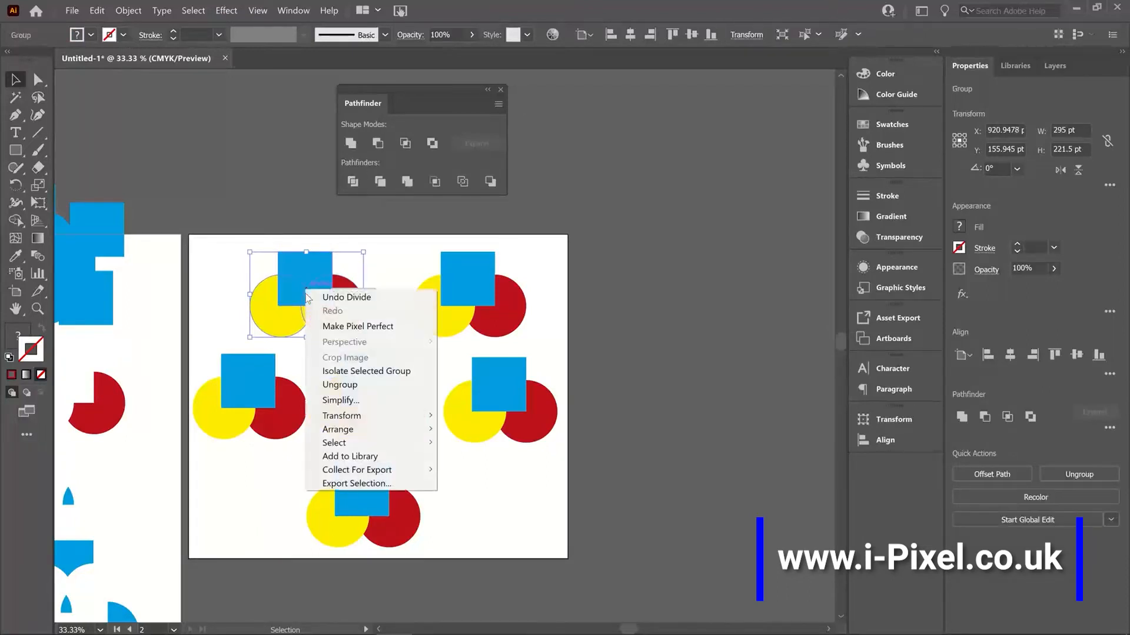
click(372, 385)
click(376, 270)
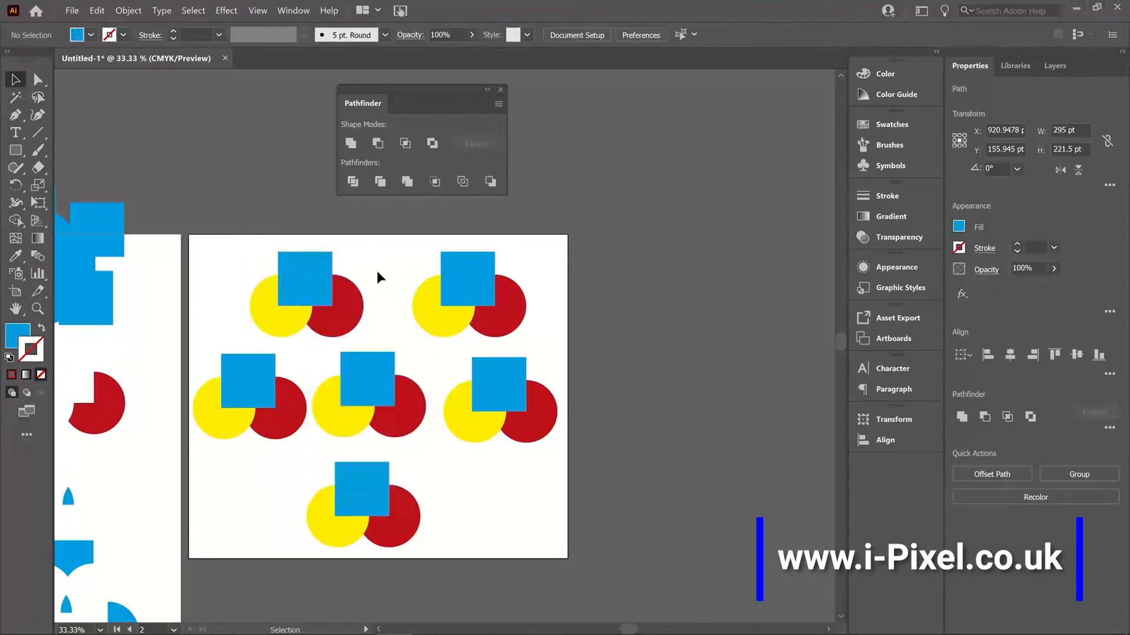
drag(308, 264, 307, 236)
drag(316, 293, 368, 300)
drag(273, 321, 307, 323)
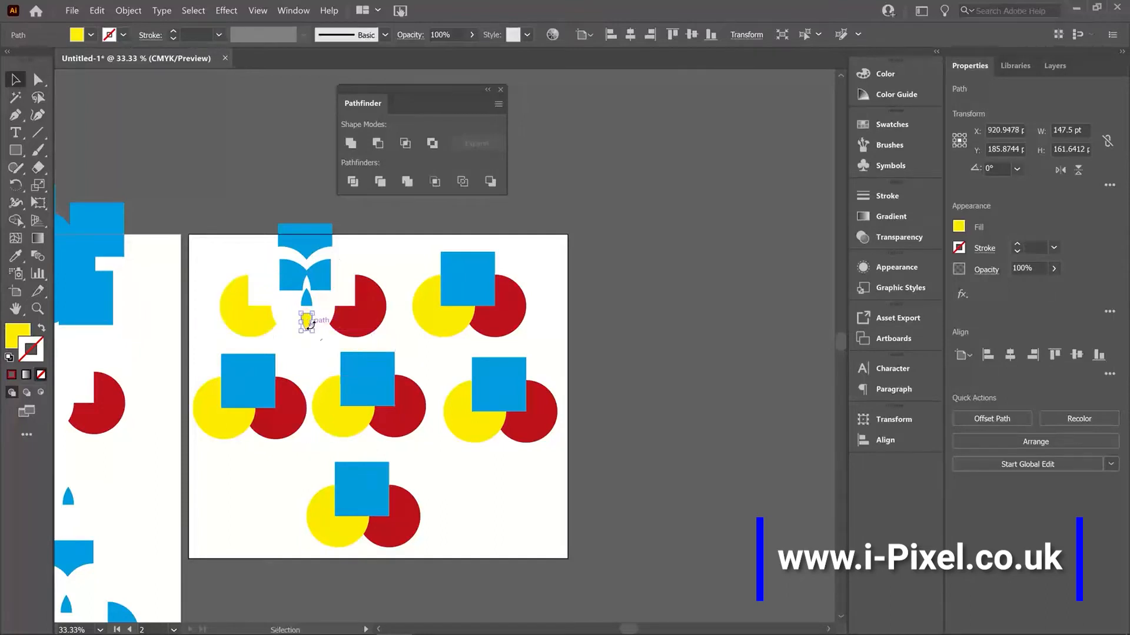
click(396, 256)
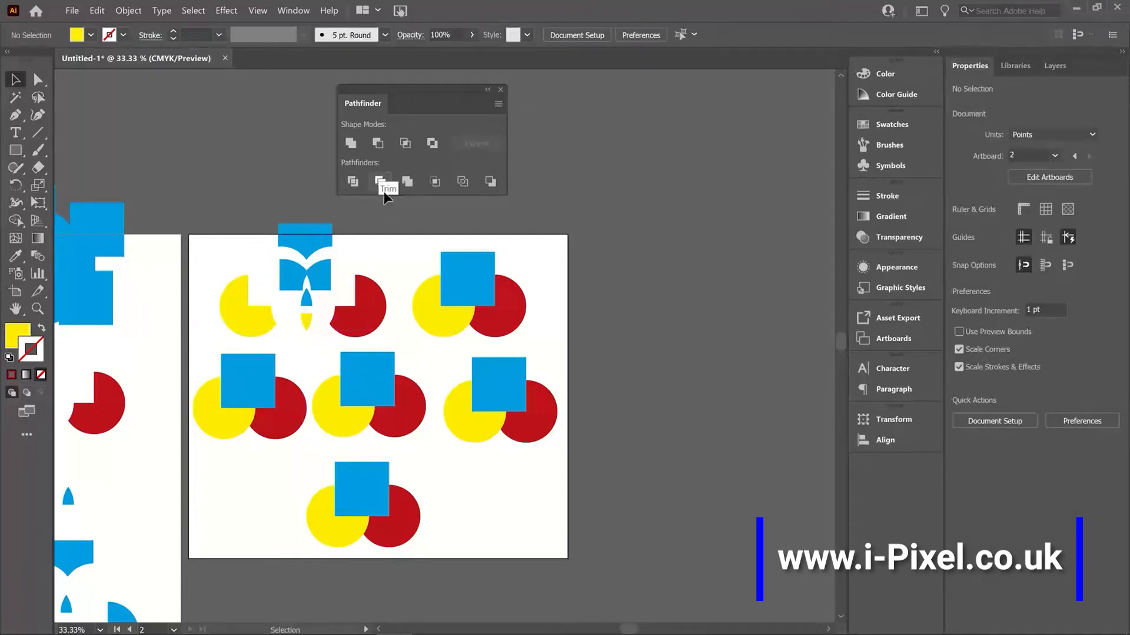
Step: Apply Trim to the square and both circles of the top-right group on the wide artboard
drag(465, 277, 546, 328)
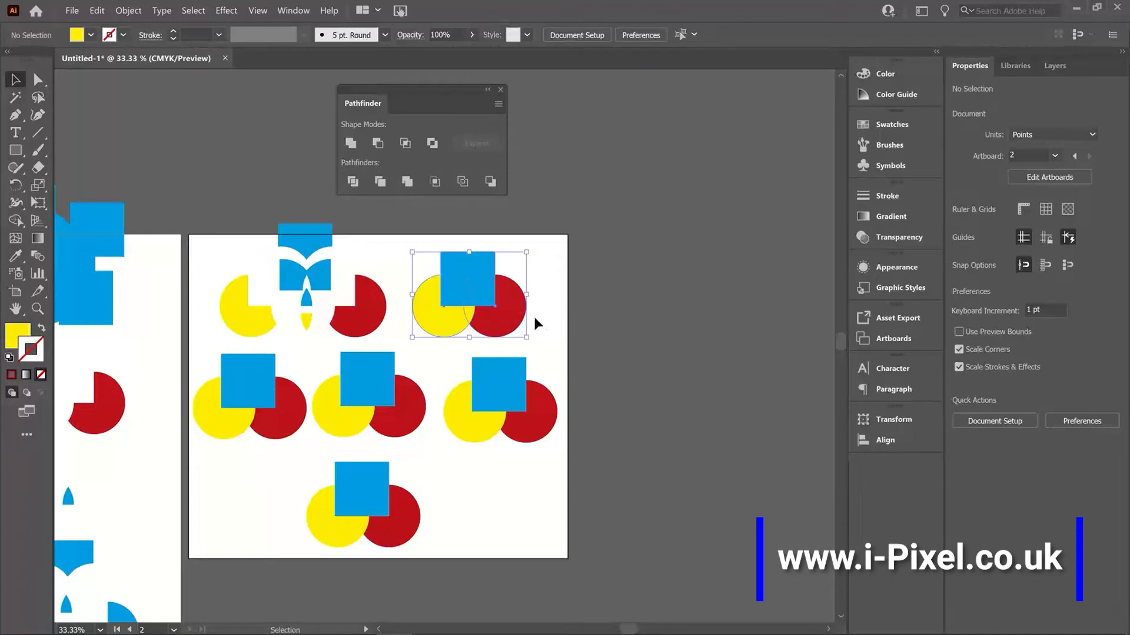
click(379, 188)
click(400, 243)
Step: Ungroup the trimmed top-right group and separate the blue square, red circle and yellow circle pieces
drag(470, 280, 467, 208)
right_click(475, 263)
click(511, 352)
click(511, 350)
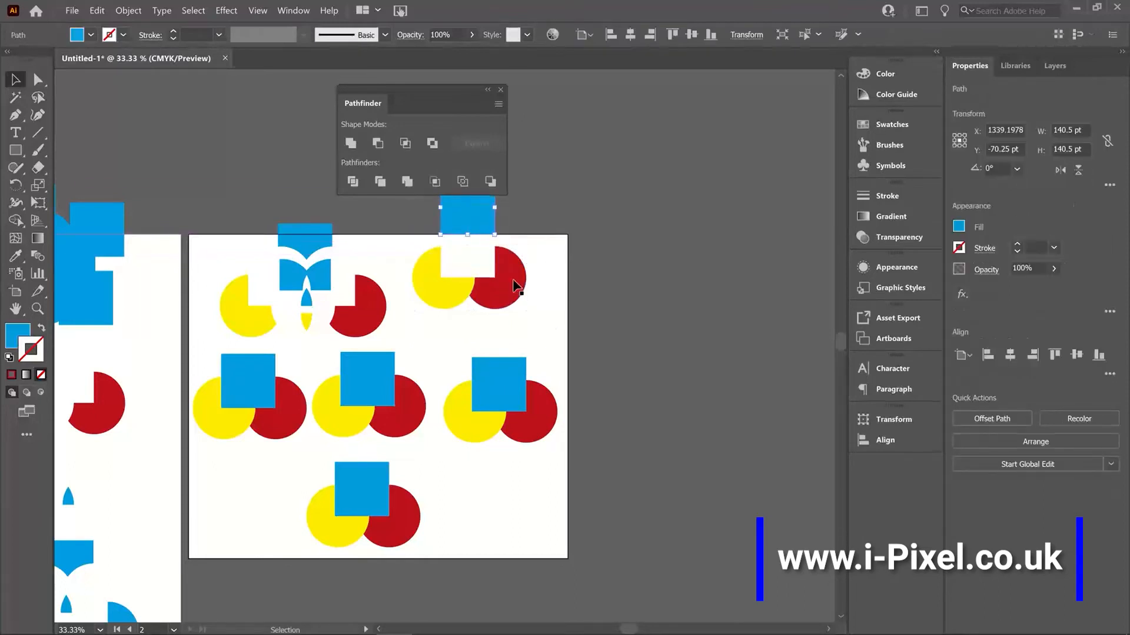
drag(515, 286, 531, 279)
drag(438, 287, 420, 287)
click(485, 320)
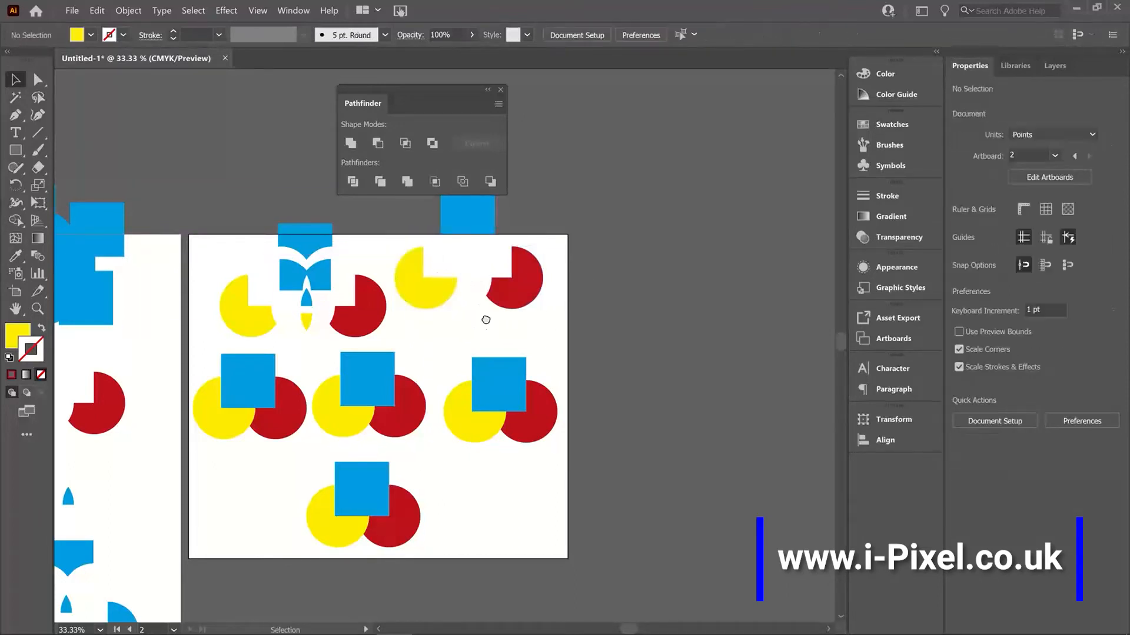
Step: Move the trimmed blue square and the cut red and yellow circles of the top-right group back closer together
drag(486, 320, 497, 363)
drag(482, 246, 482, 274)
drag(528, 323, 512, 321)
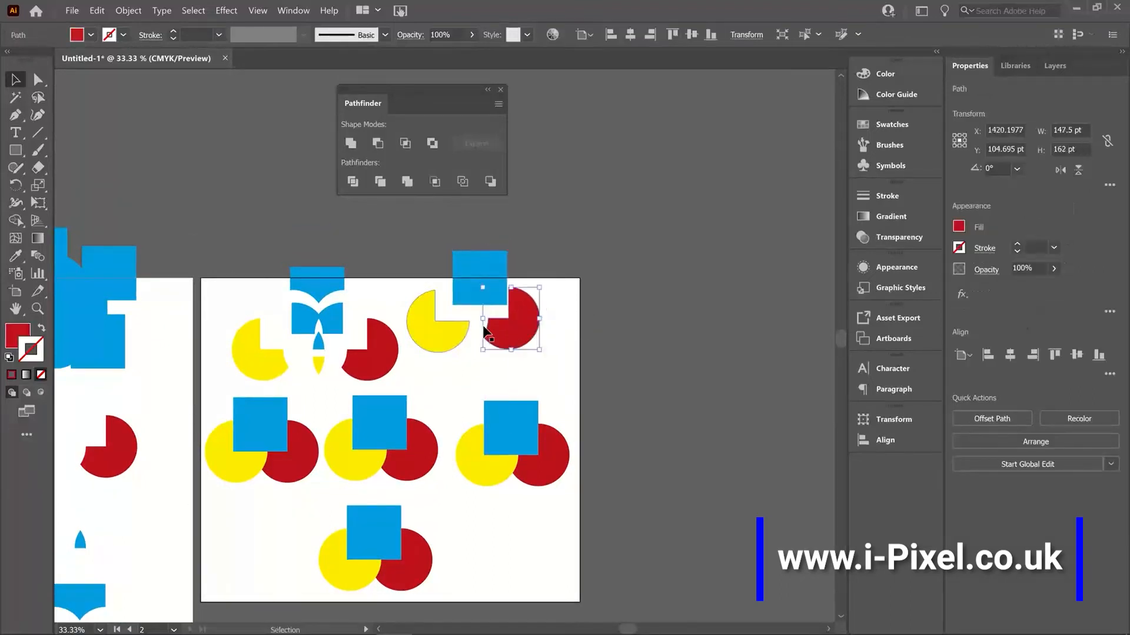
drag(429, 330, 436, 330)
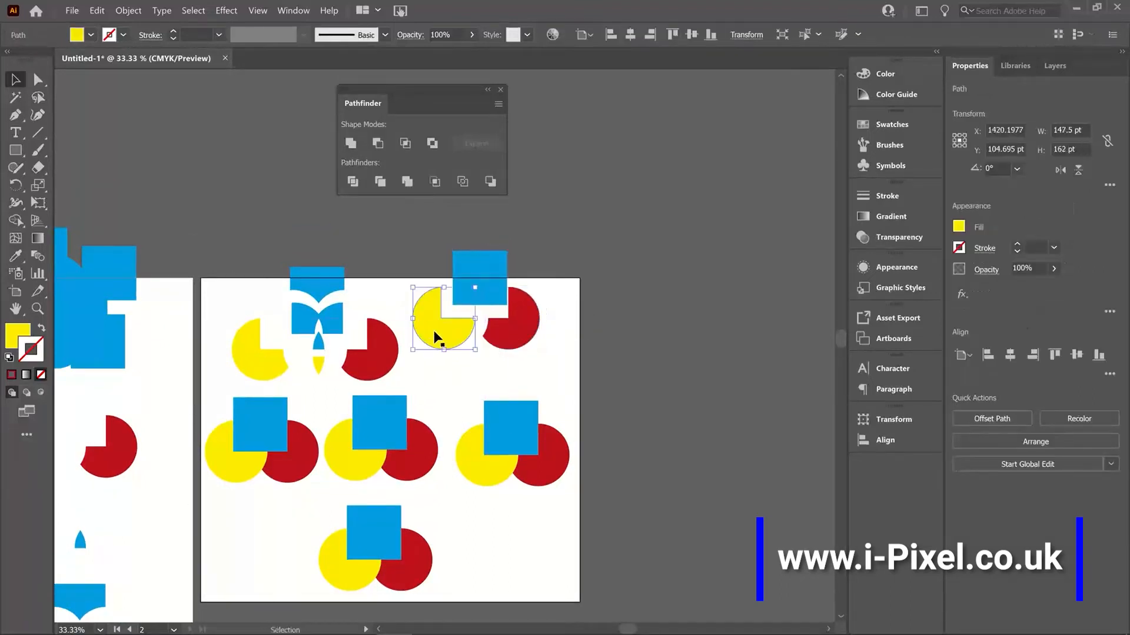
click(550, 314)
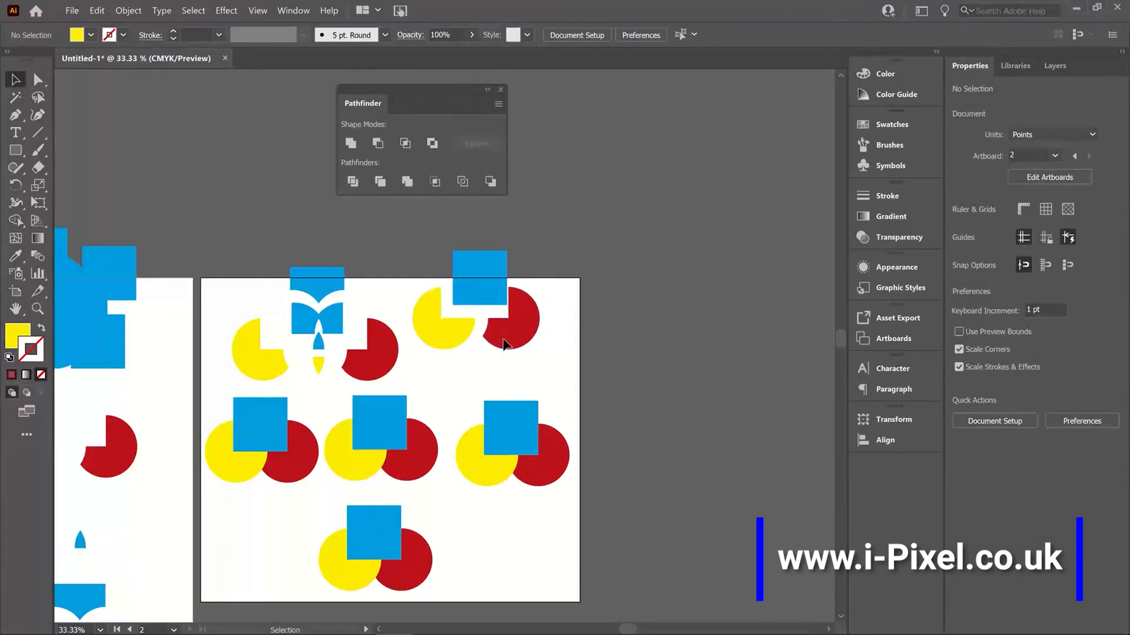
Step: Try Merge on the differently coloured square and circles of the middle row's right-hand group
drag(457, 351, 527, 295)
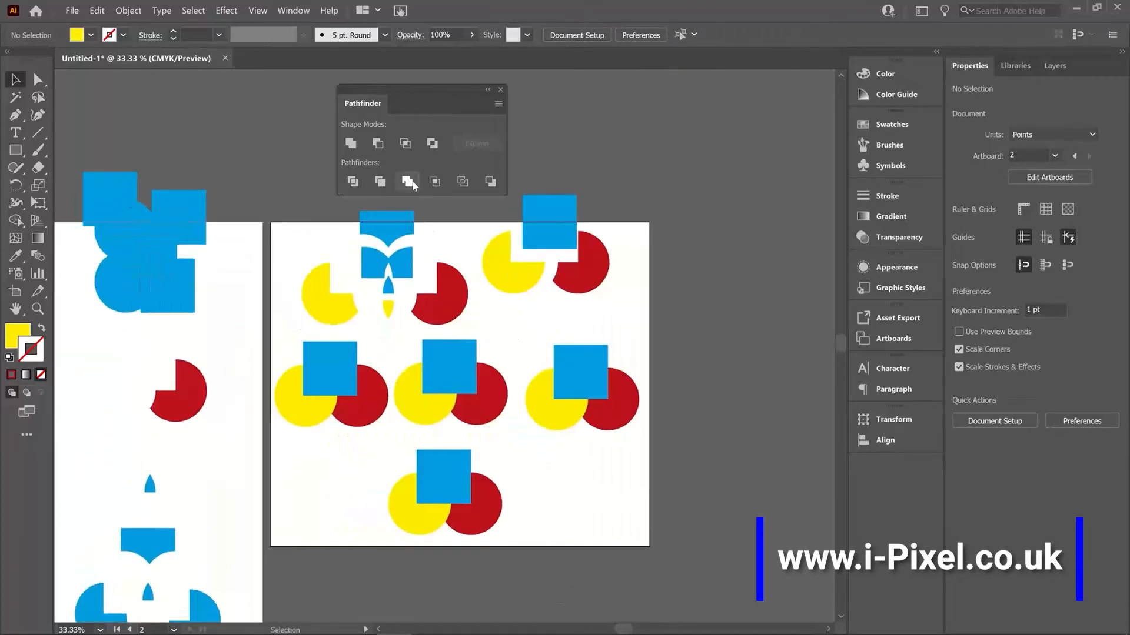
drag(633, 359, 523, 352)
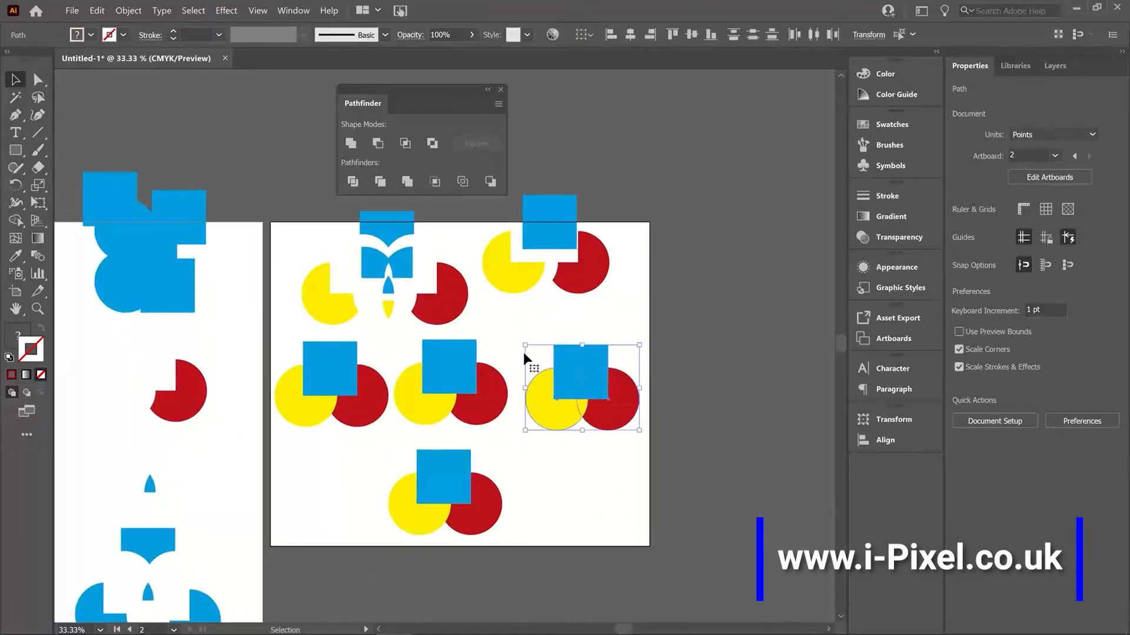
click(405, 181)
click(675, 323)
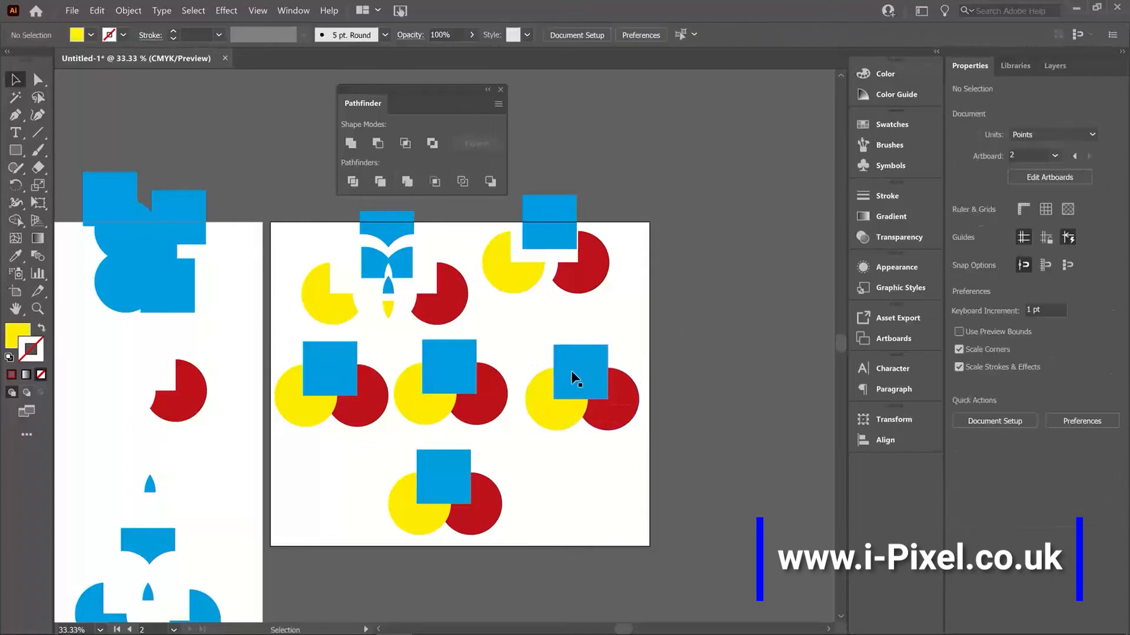
Step: Ungroup the merged right-hand group of the middle row and move its blue square and red piece away
click(588, 369)
right_click(589, 368)
click(625, 461)
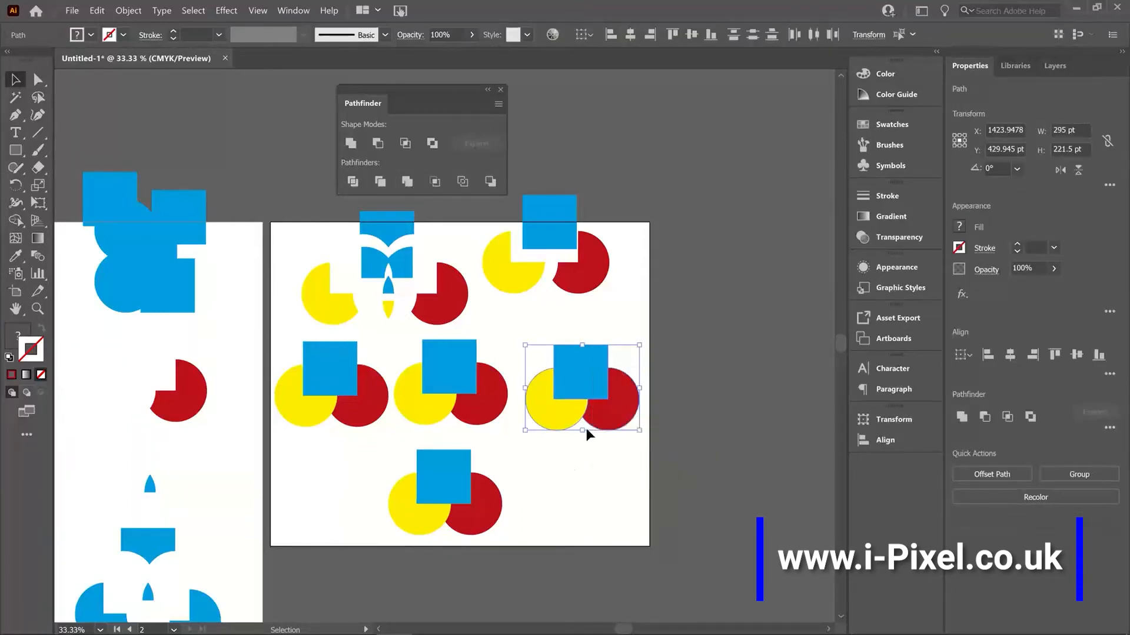
click(586, 431)
drag(602, 353, 625, 311)
click(611, 419)
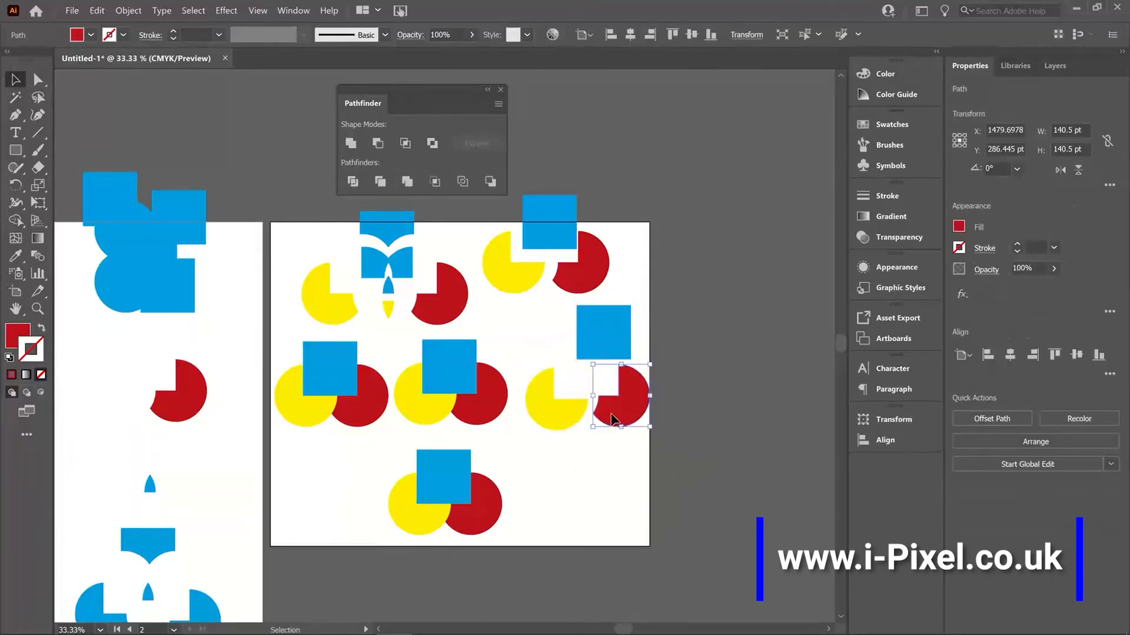
Step: Undo the moves, the ungrouping and the merge of the middle row's right-hand group
key(ctrl+z)
key(ctrl+z)
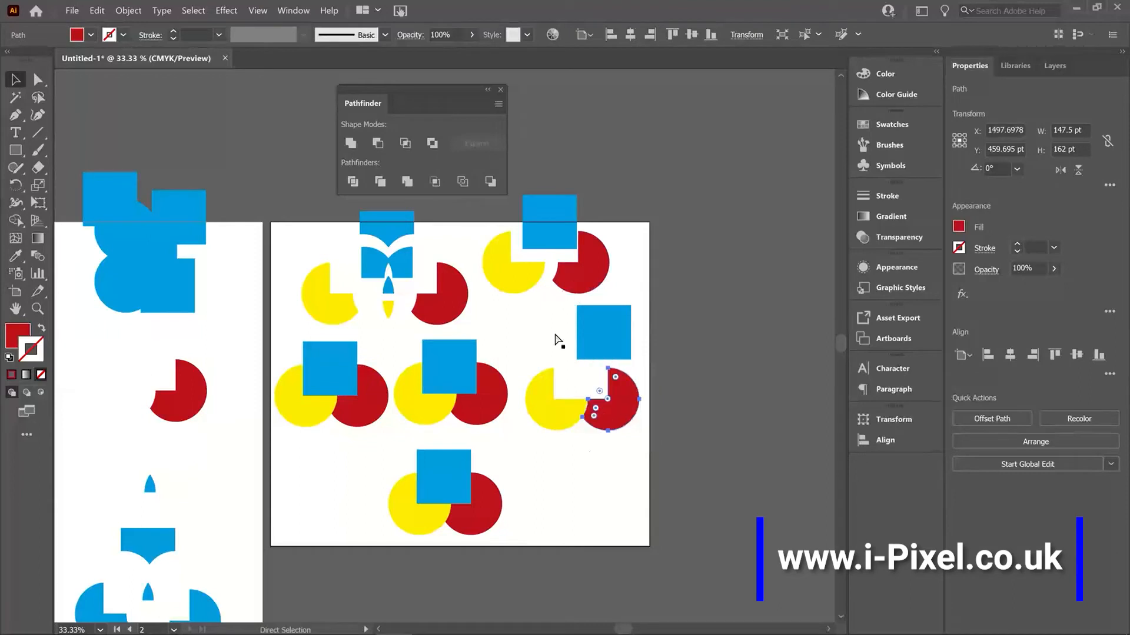
click(610, 451)
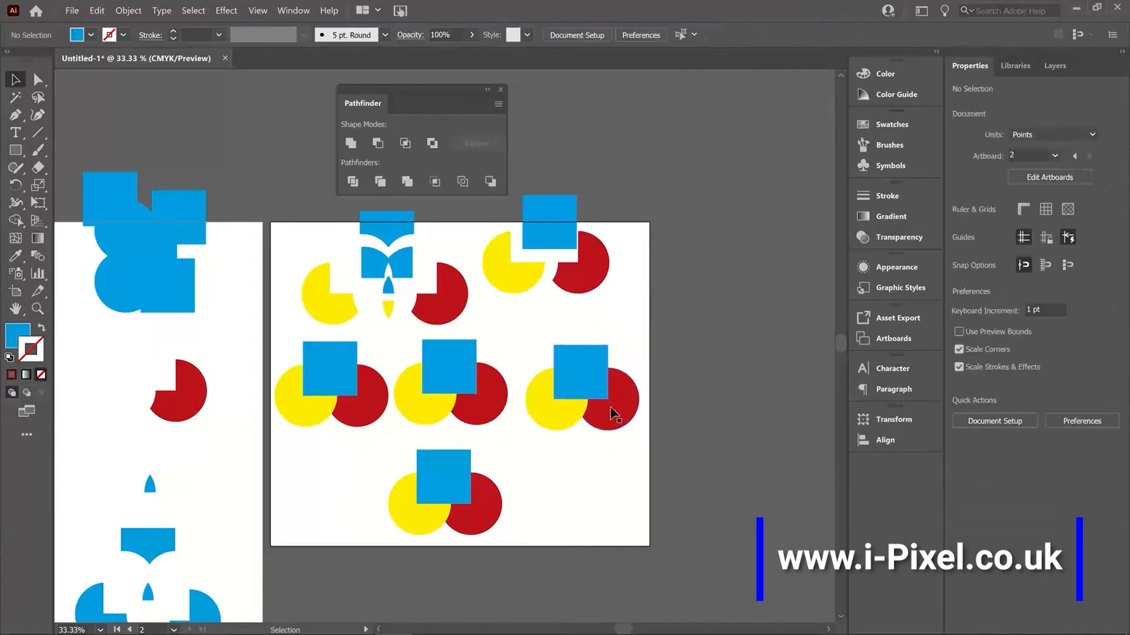
click(610, 410)
key(ctrl+shift+g)
click(620, 468)
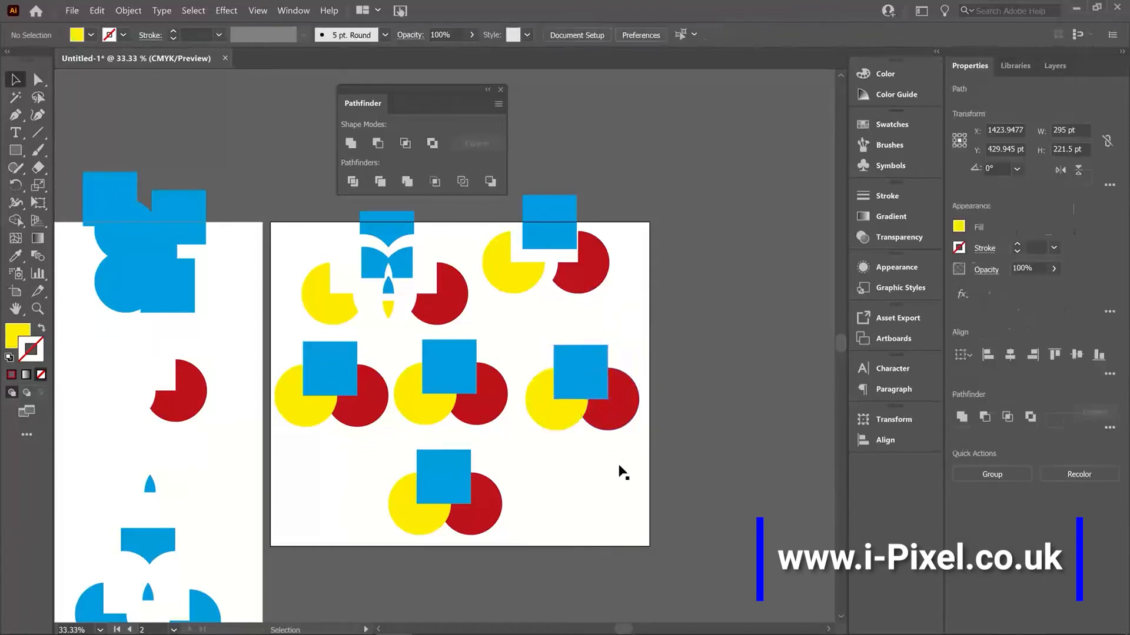
Step: Recolour the red circle of the middle row's right-hand group with the square's blue using the Eyedropper
click(609, 423)
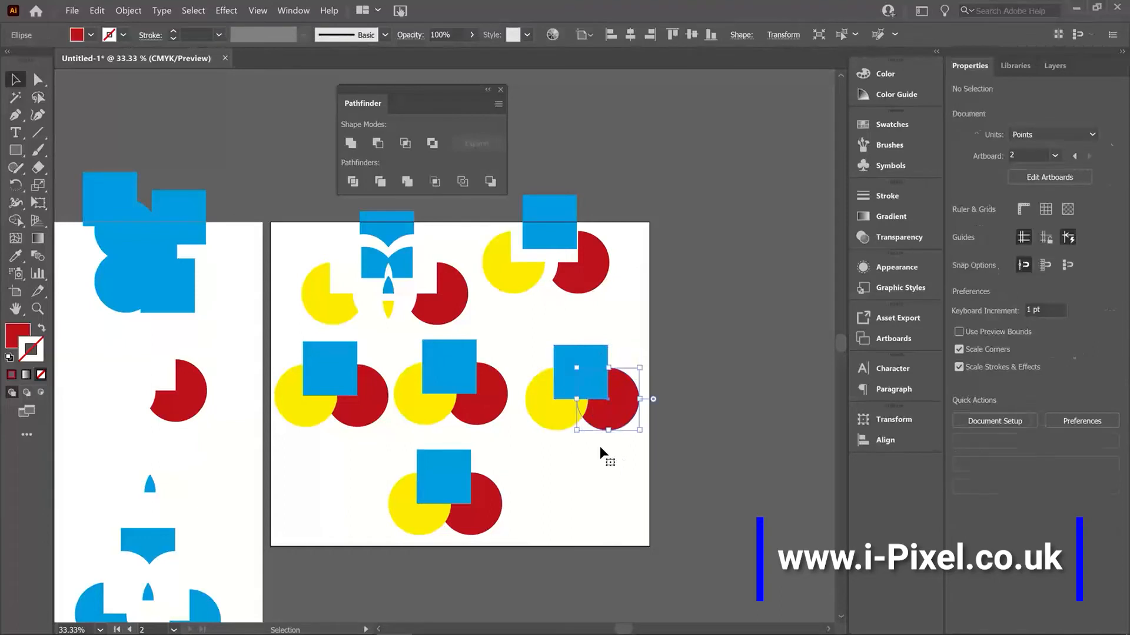
click(15, 258)
click(577, 370)
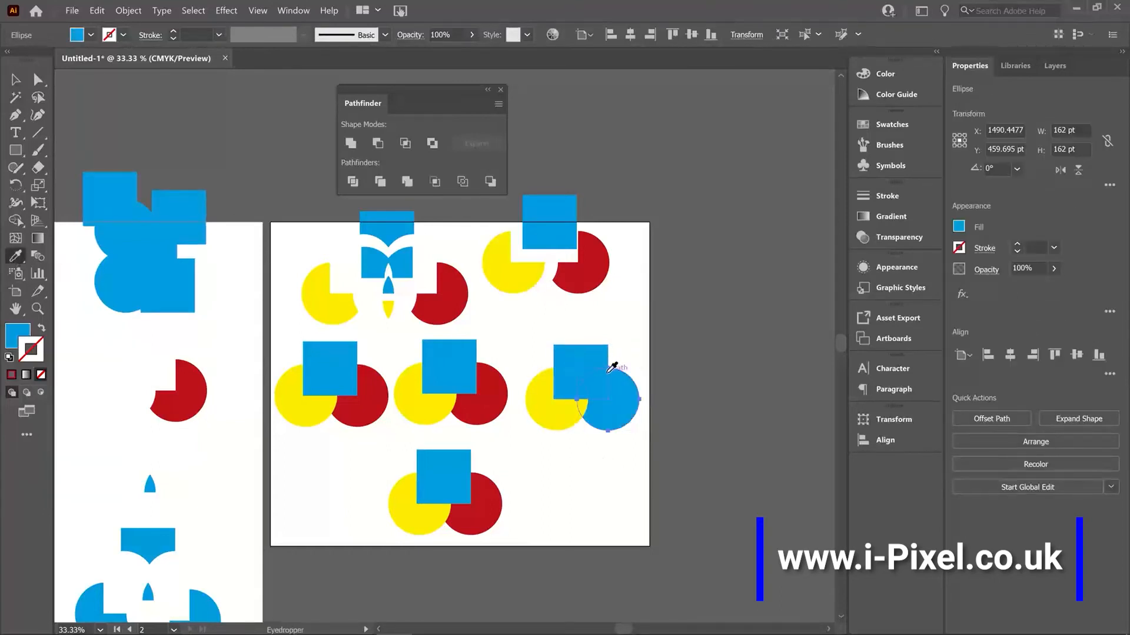
key(v)
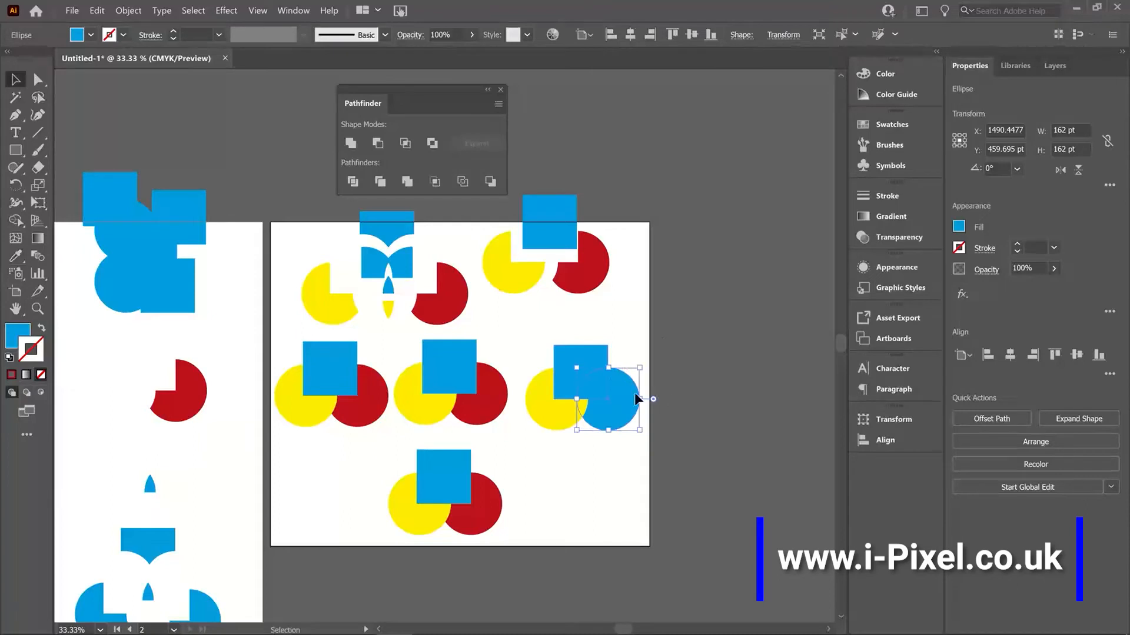
Step: Apply Merge to the blue square, blue circle and yellow circle of the middle row's right-hand group
key(ctrl+shift+a)
drag(559, 431, 557, 432)
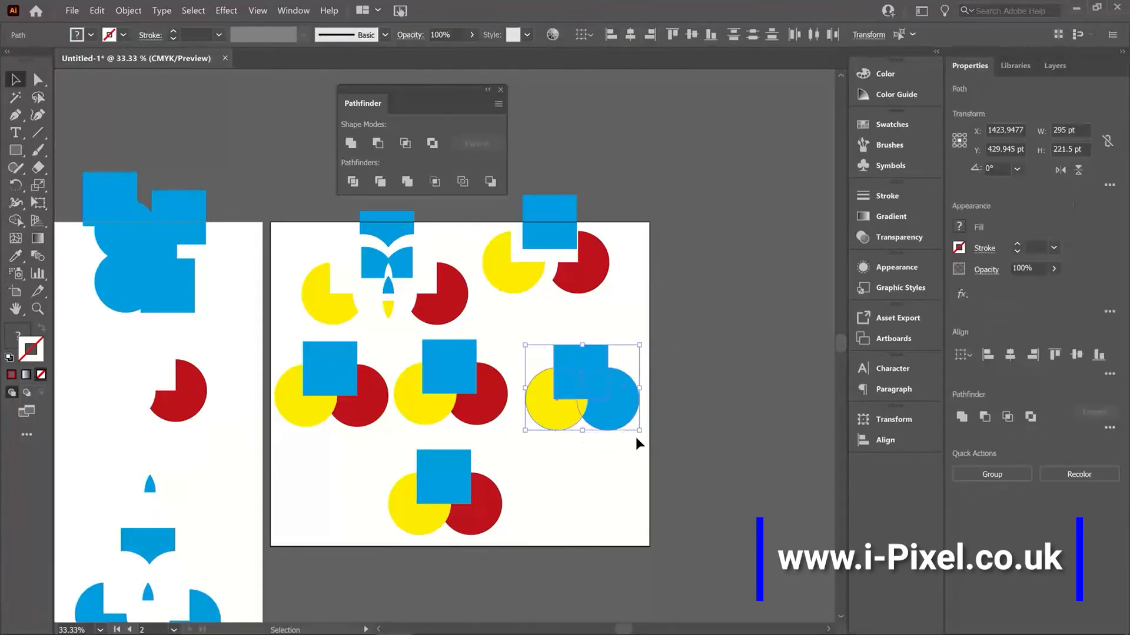
drag(646, 443, 529, 376)
click(407, 182)
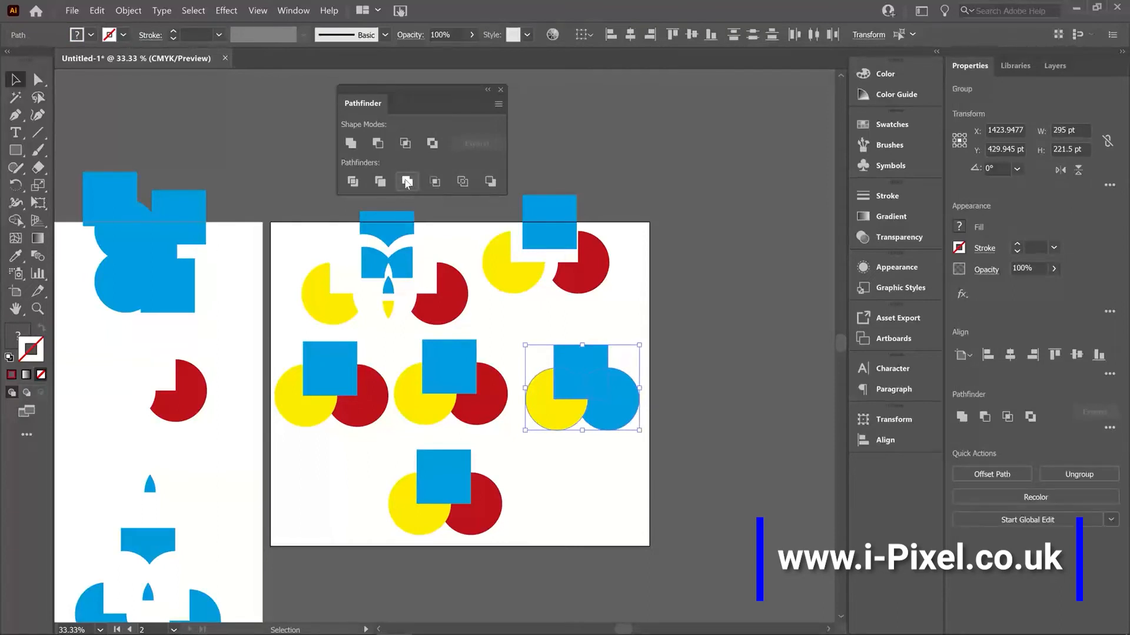
click(637, 361)
Step: Ungroup the merged shapes and move the combined blue shape away from the yellow piece
click(619, 399)
right_click(618, 399)
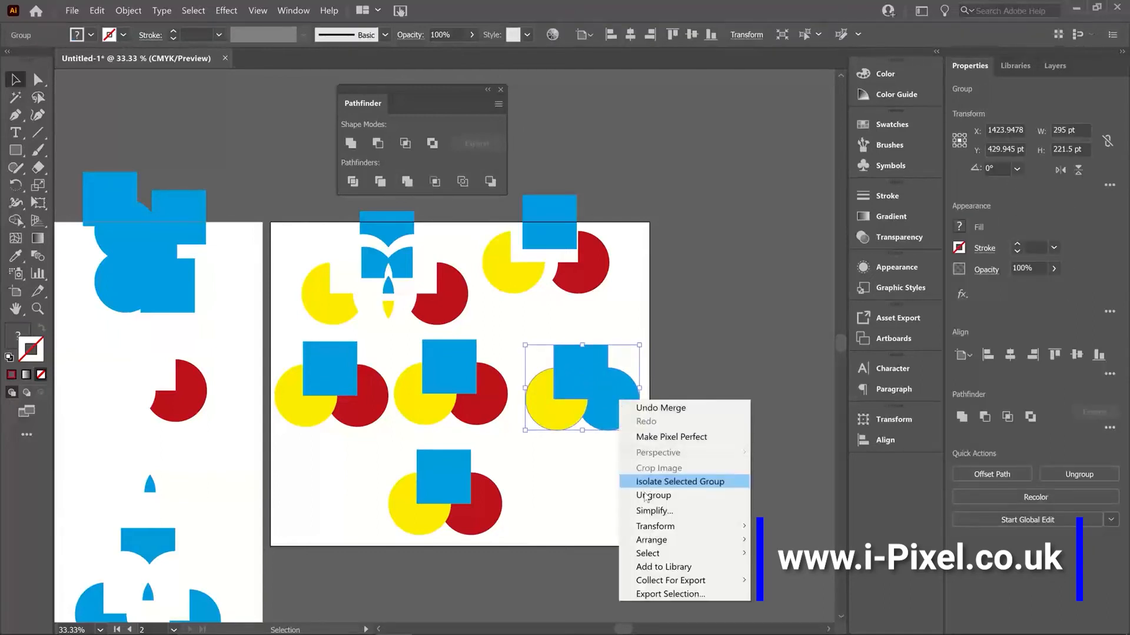
click(651, 496)
click(623, 416)
drag(623, 416, 654, 396)
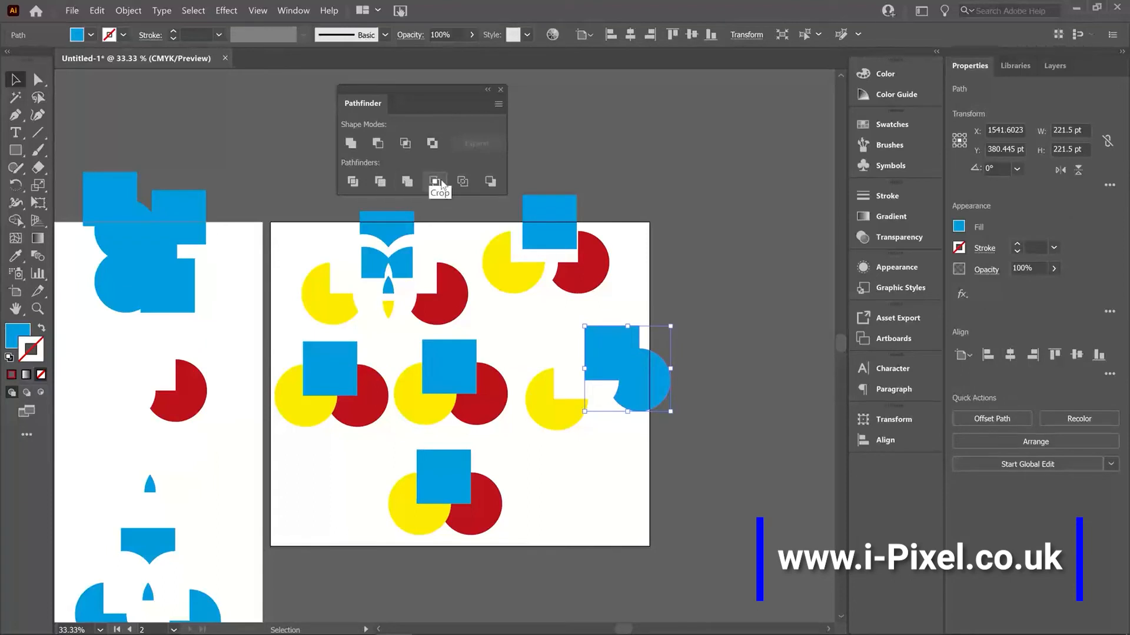
Step: Apply Crop to the square and both circles of the middle row's centre group on the wide artboard
drag(509, 334, 422, 424)
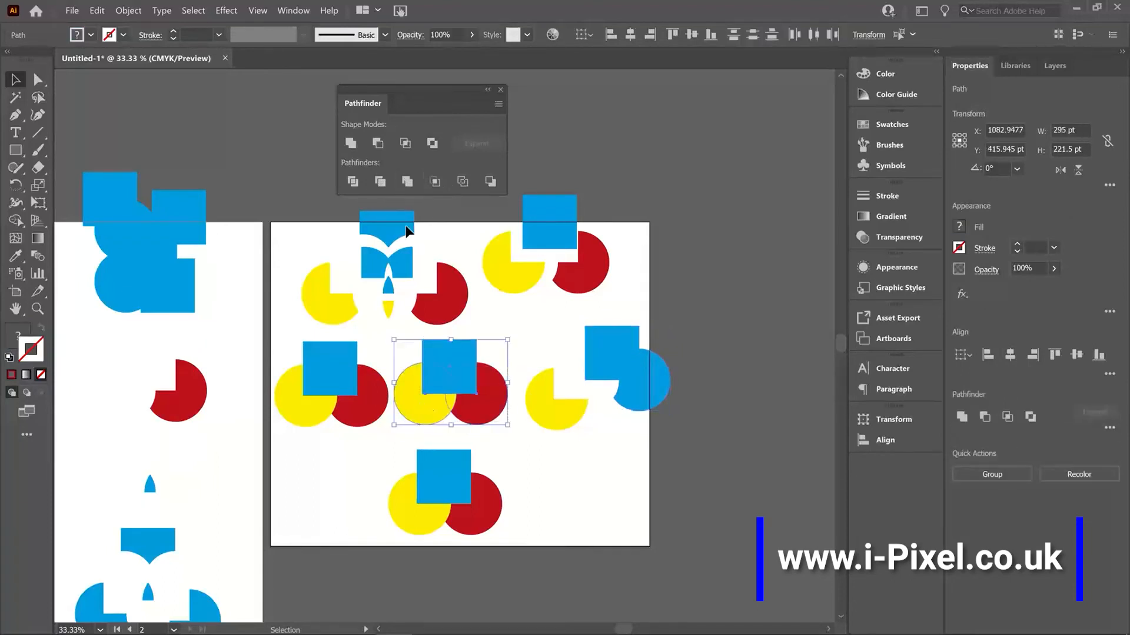
click(434, 182)
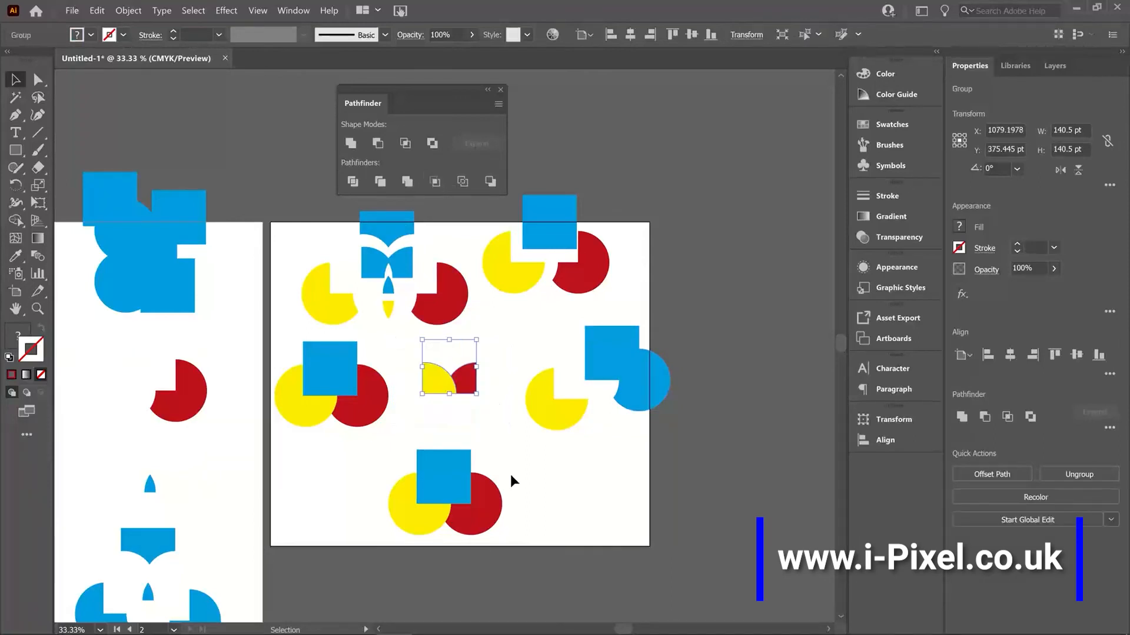
Step: Ungroup the cropped shapes and move the unfilled remainder of the square up and to the right of the coloured pieces
click(510, 474)
click(432, 390)
click(485, 399)
right_click(474, 390)
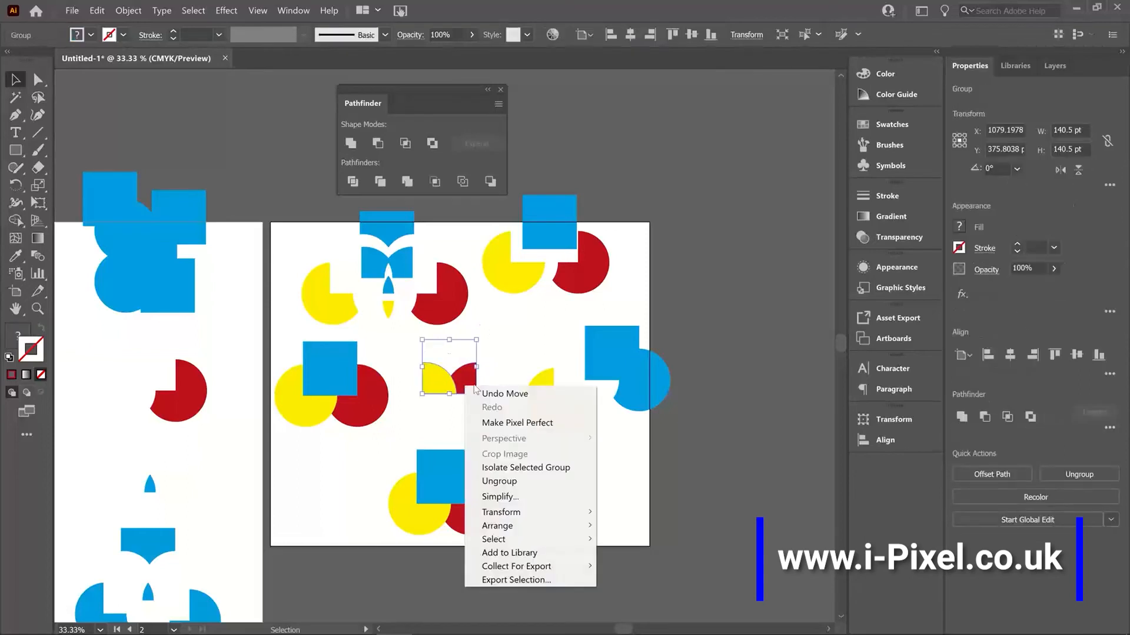
click(498, 480)
click(499, 434)
drag(452, 337, 493, 319)
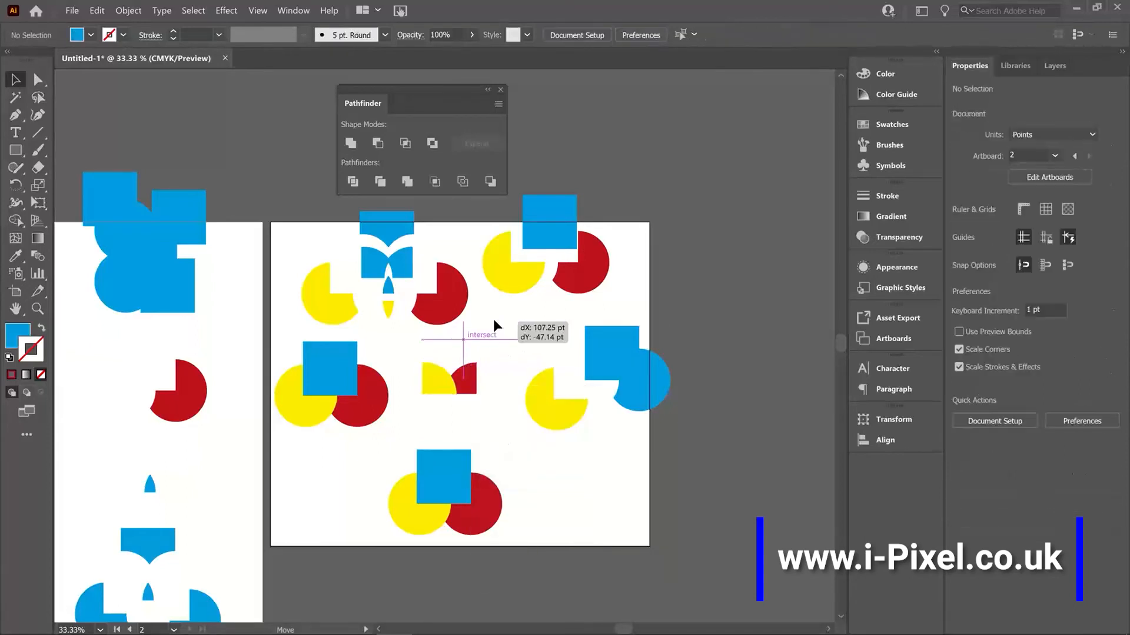
Step: Give the unfilled remainder a red stroke and shift it slightly downward
click(11, 375)
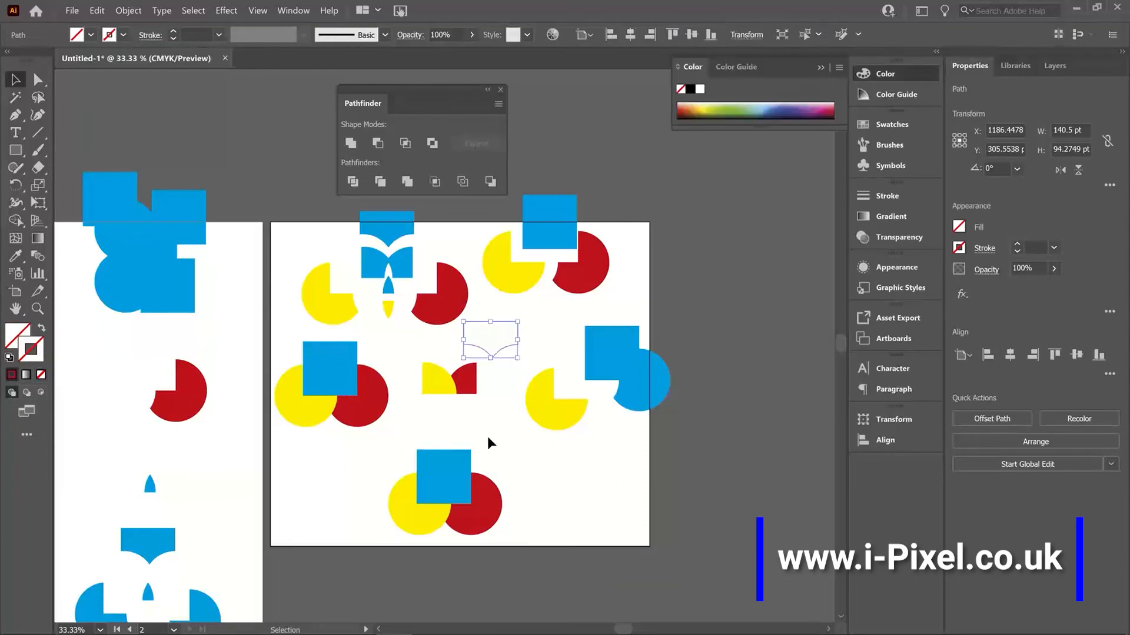
click(510, 377)
mouse_move(502, 346)
mouse_down()
mouse_move(463, 349)
mouse_move(501, 357)
mouse_up()
Step: Apply Outline to the square and both circles of the middle row's left-hand group
click(371, 406)
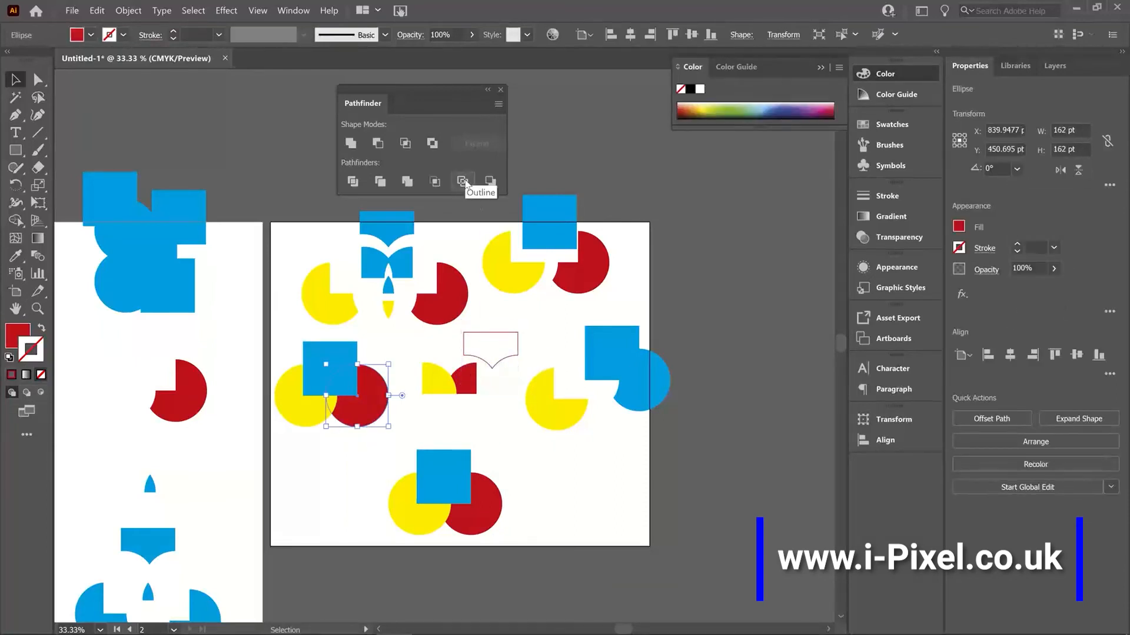
click(310, 439)
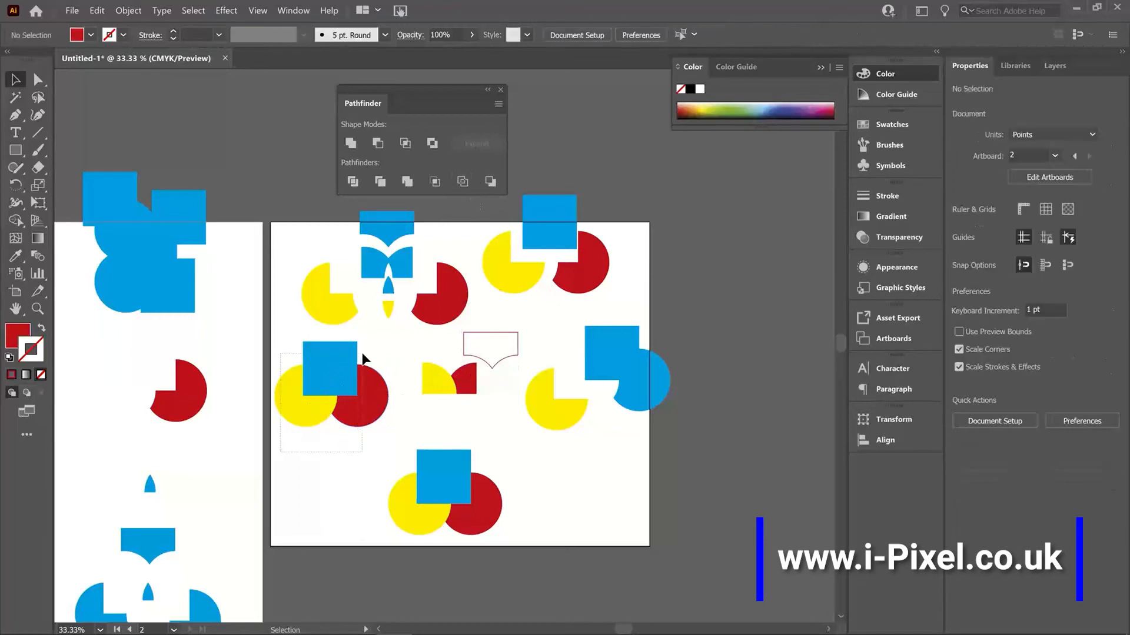
drag(362, 358, 365, 359)
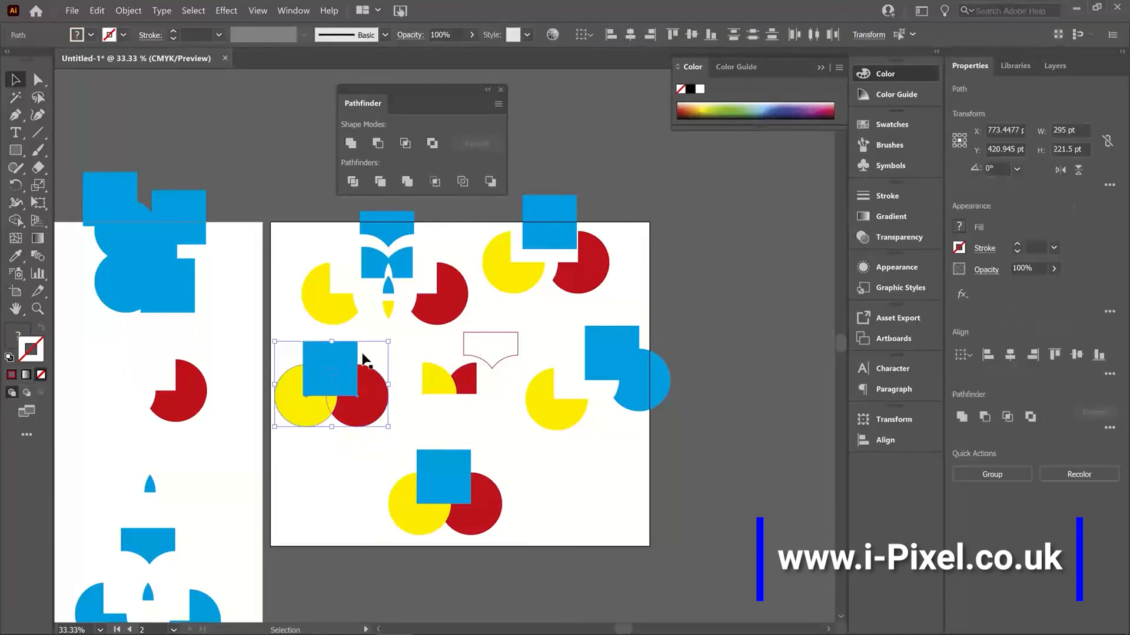
click(462, 182)
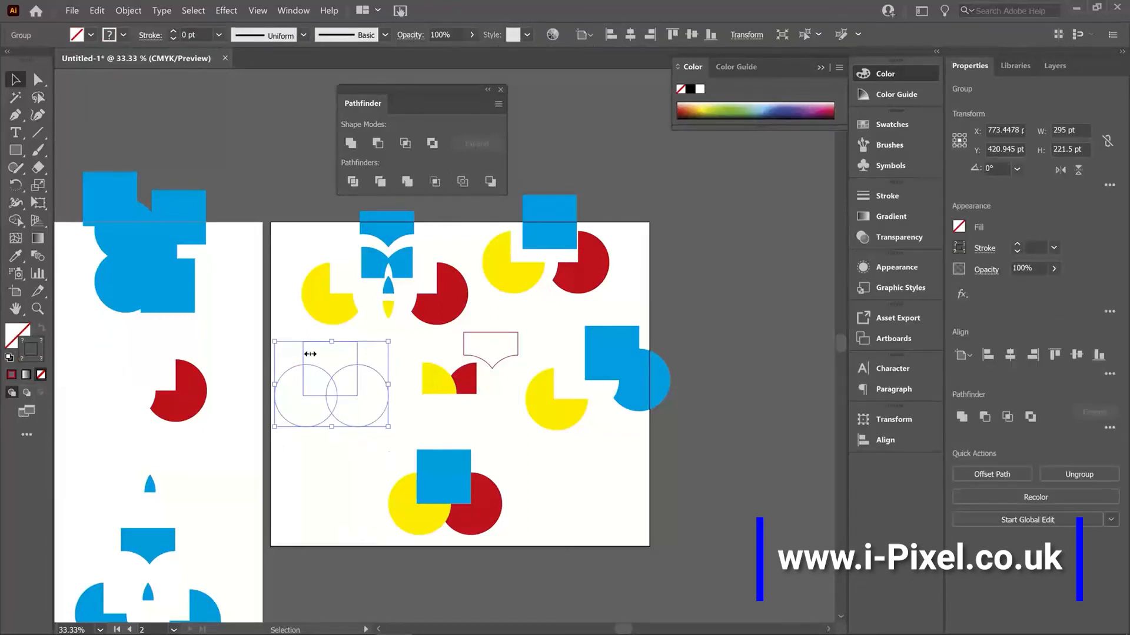
Step: Ungroup the outlined shapes and set their stroke colour to red, hex E00A1F
right_click(348, 388)
click(384, 480)
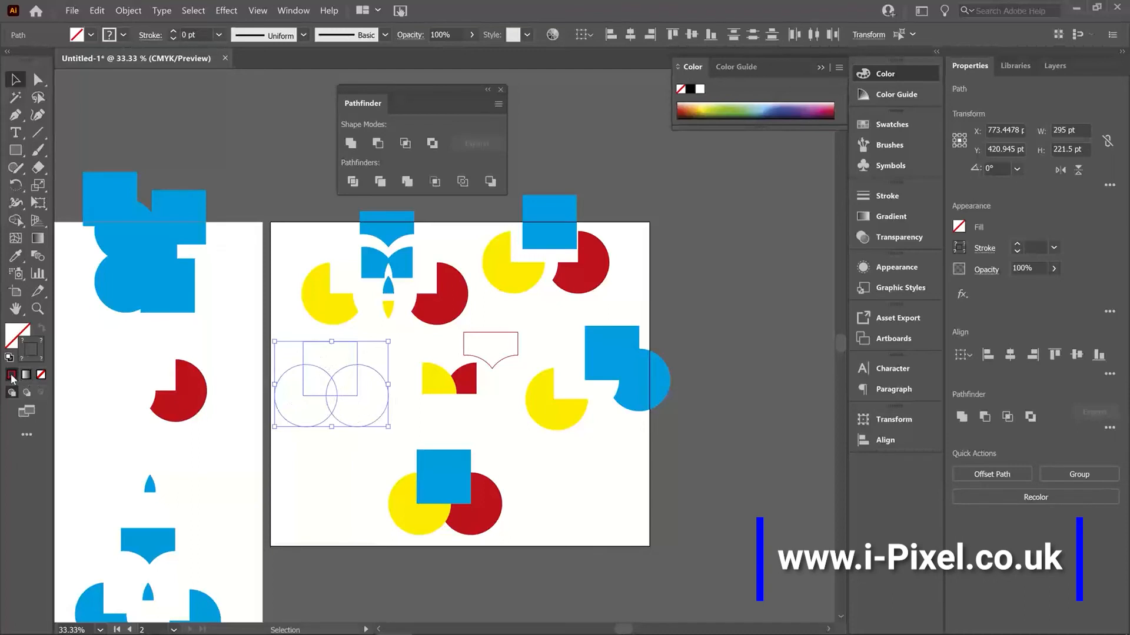
double_click(38, 358)
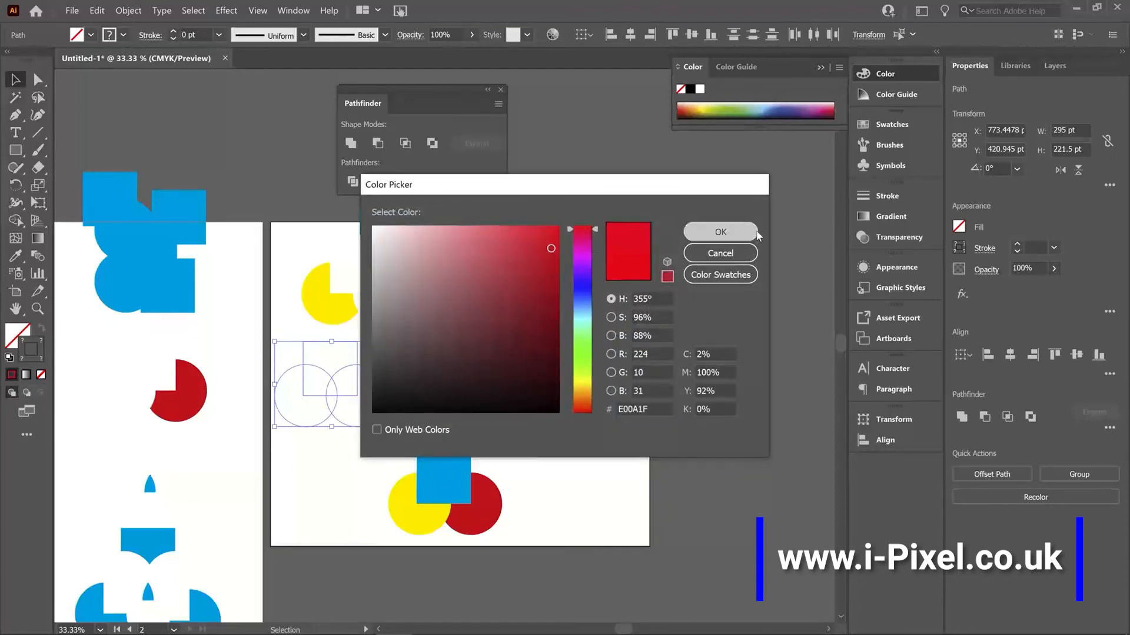
click(747, 232)
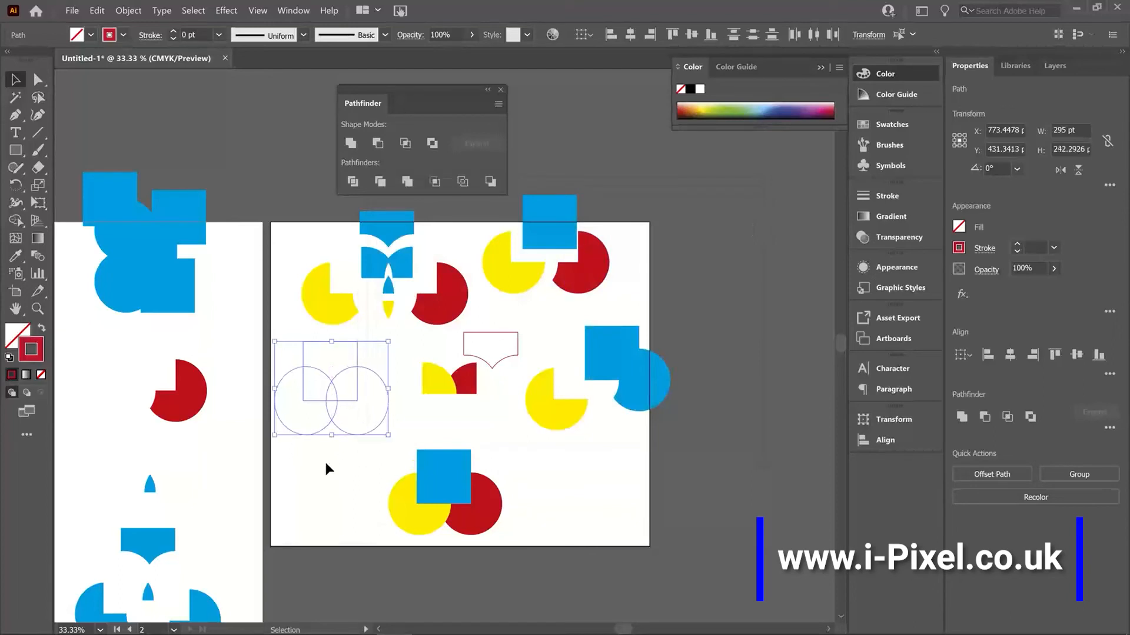
right_click(333, 407)
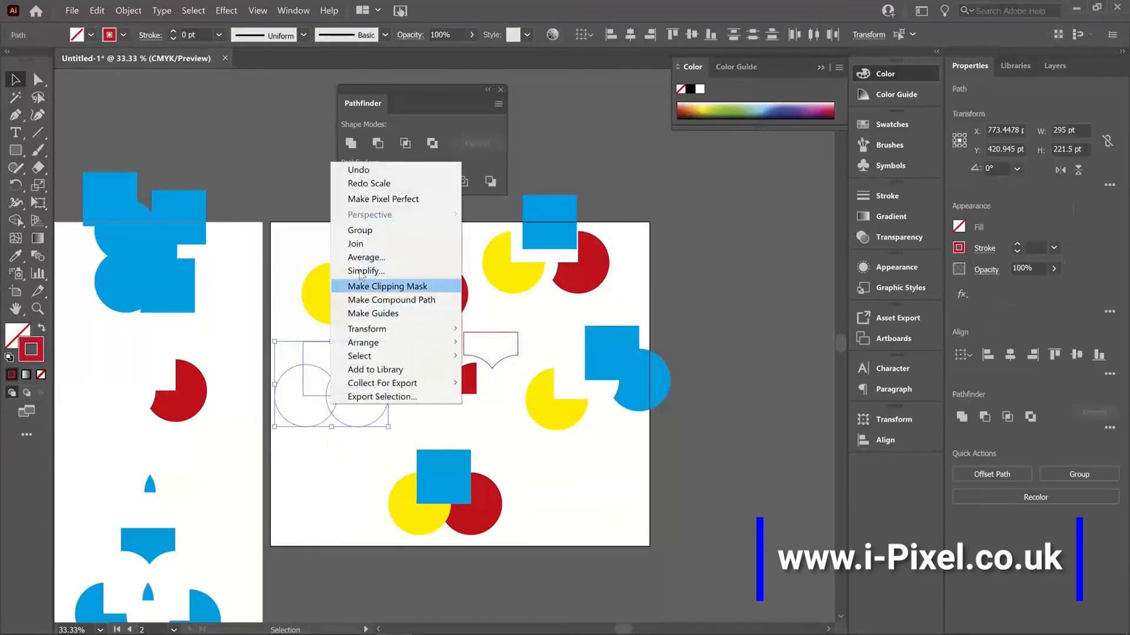
click(305, 438)
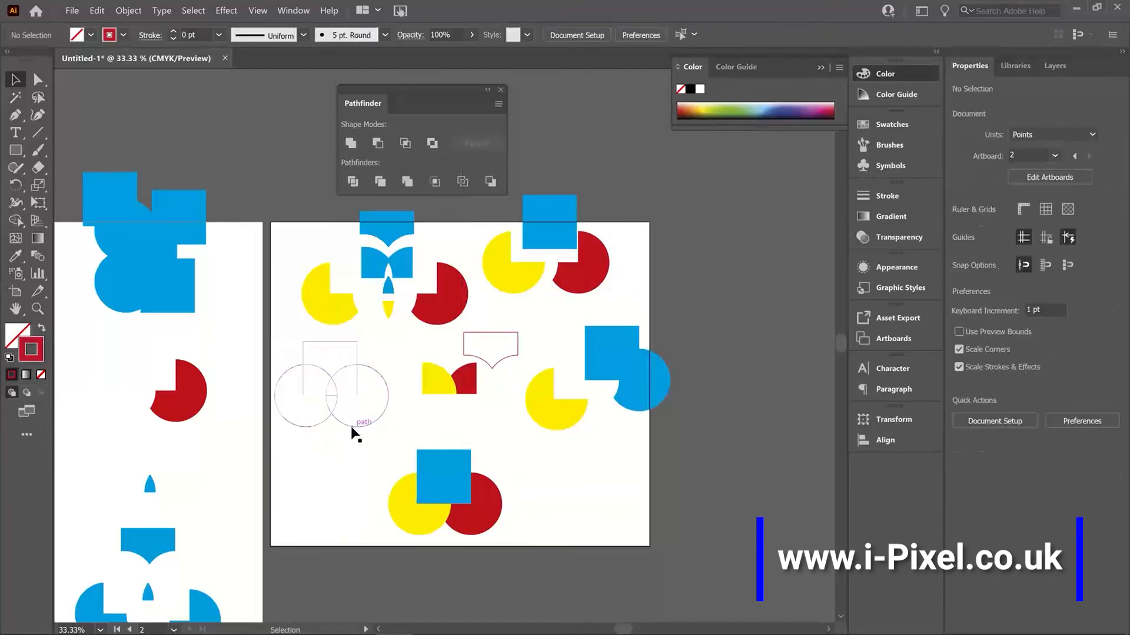
Step: Separate the outlined segments by moving the circle arcs, the square's upper edge and its lower corner apart
drag(351, 430, 312, 489)
click(312, 435)
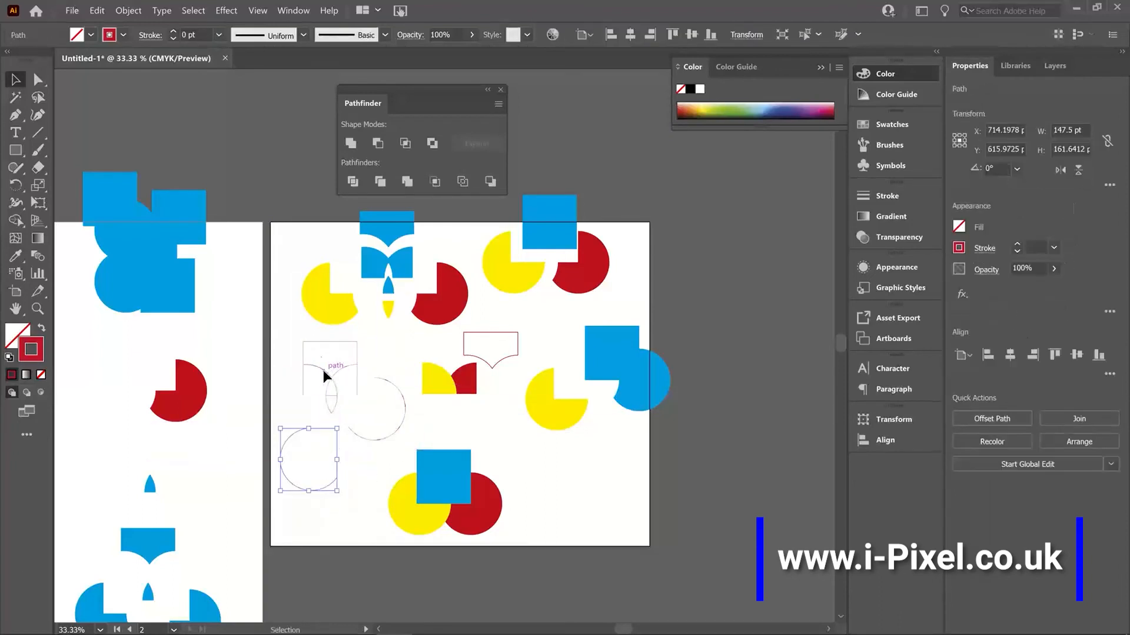
drag(322, 342, 301, 456)
drag(301, 510, 330, 463)
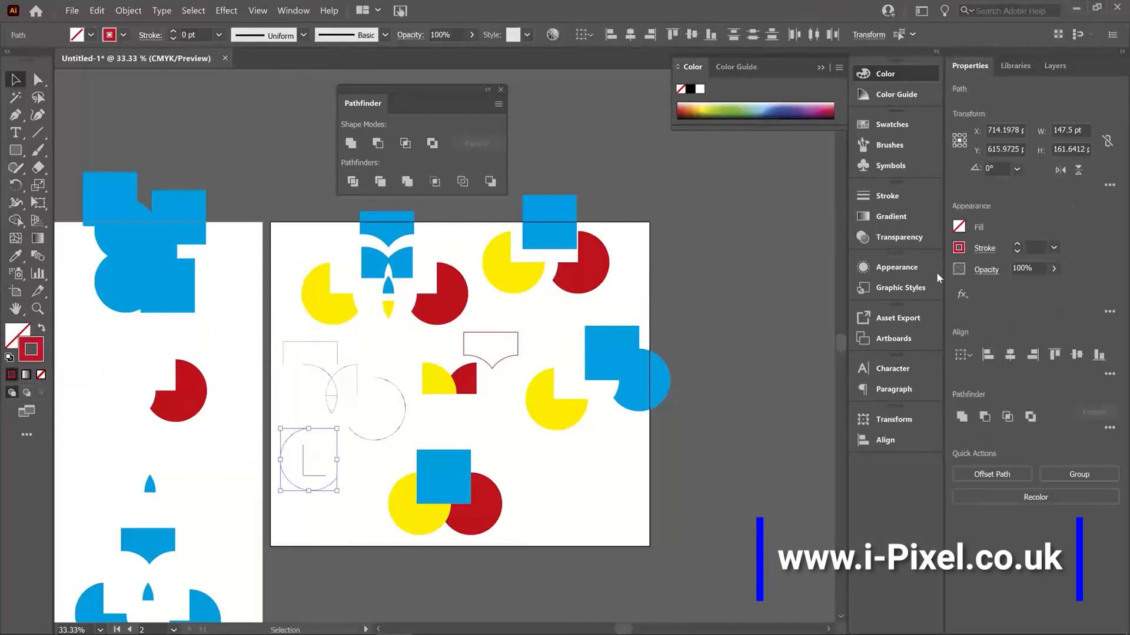
Step: Increase the stroke weight of the lower-left arc and corner segments and of the outline pieces on the right
click(1017, 245)
click(1017, 245)
click(1017, 245)
click(334, 538)
click(402, 424)
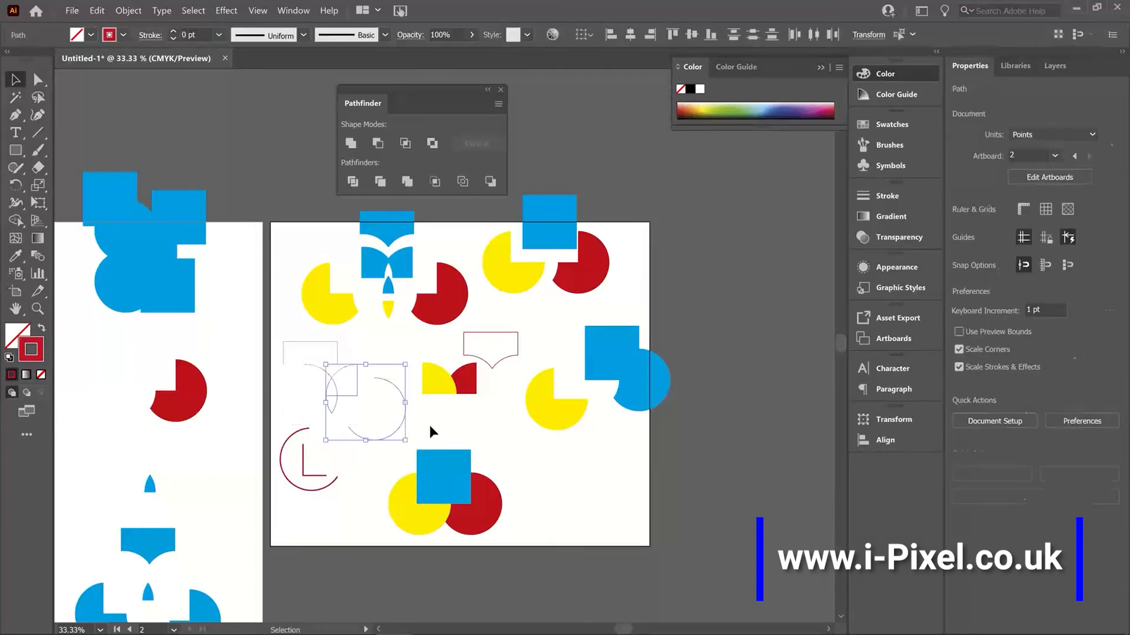
click(1016, 243)
Step: Delete the blue square of the bottom group and move the red circle up and left to overlap the yellow circle
click(499, 513)
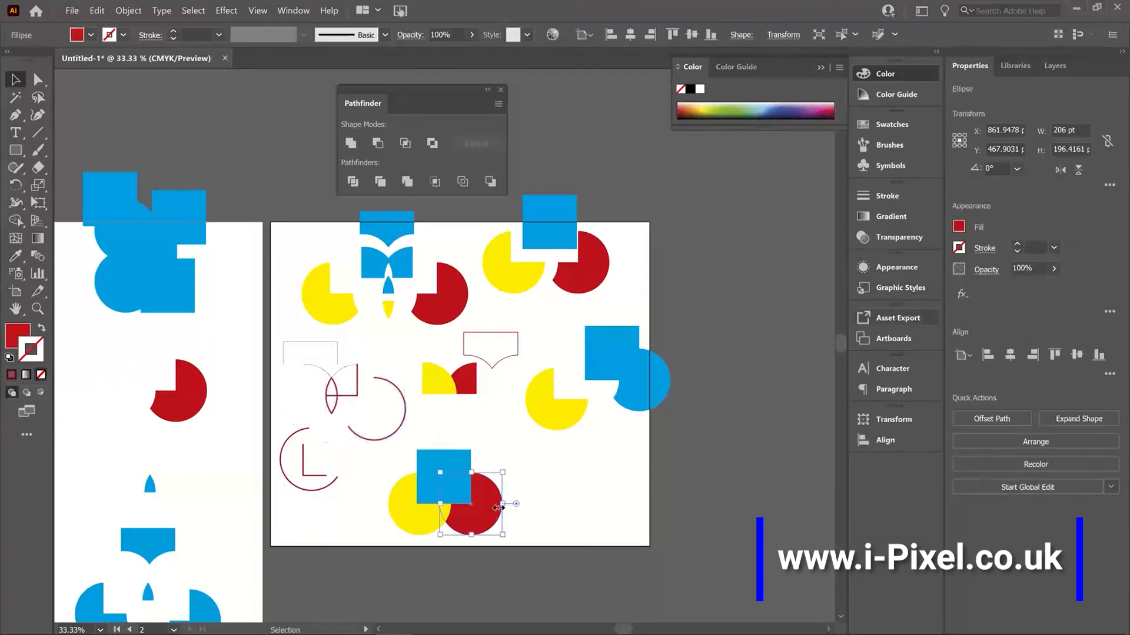
click(552, 470)
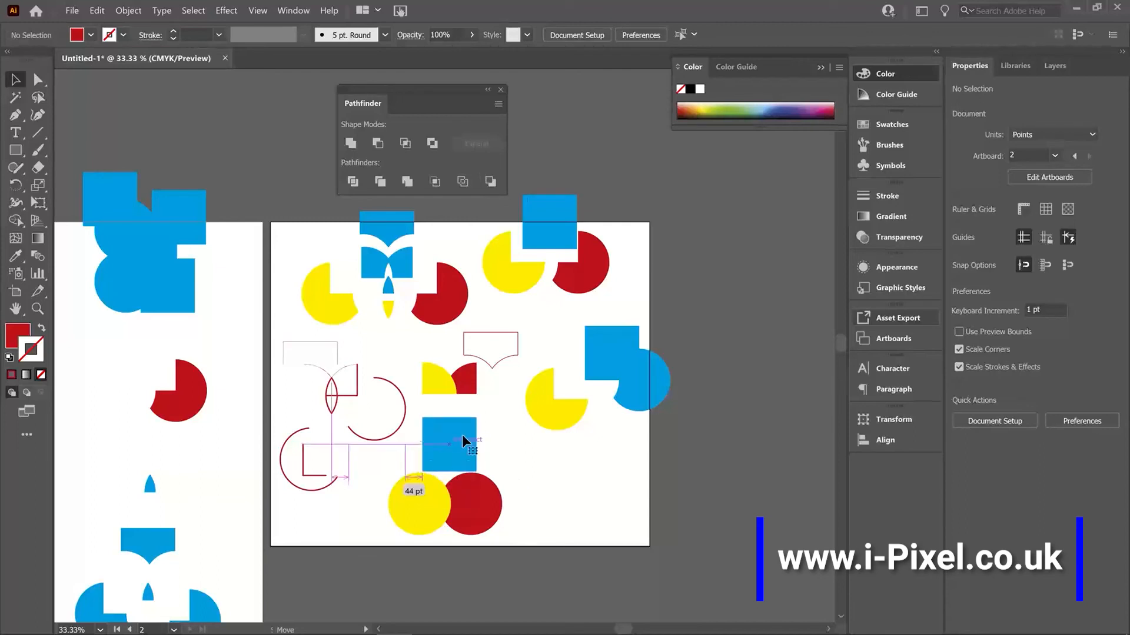
click(461, 435)
key(Delete)
drag(469, 499, 448, 476)
Step: Apply Minus Back to the overlapping red and yellow circles at the bottom of the wide artboard
drag(492, 446, 398, 524)
key(ctrl+z)
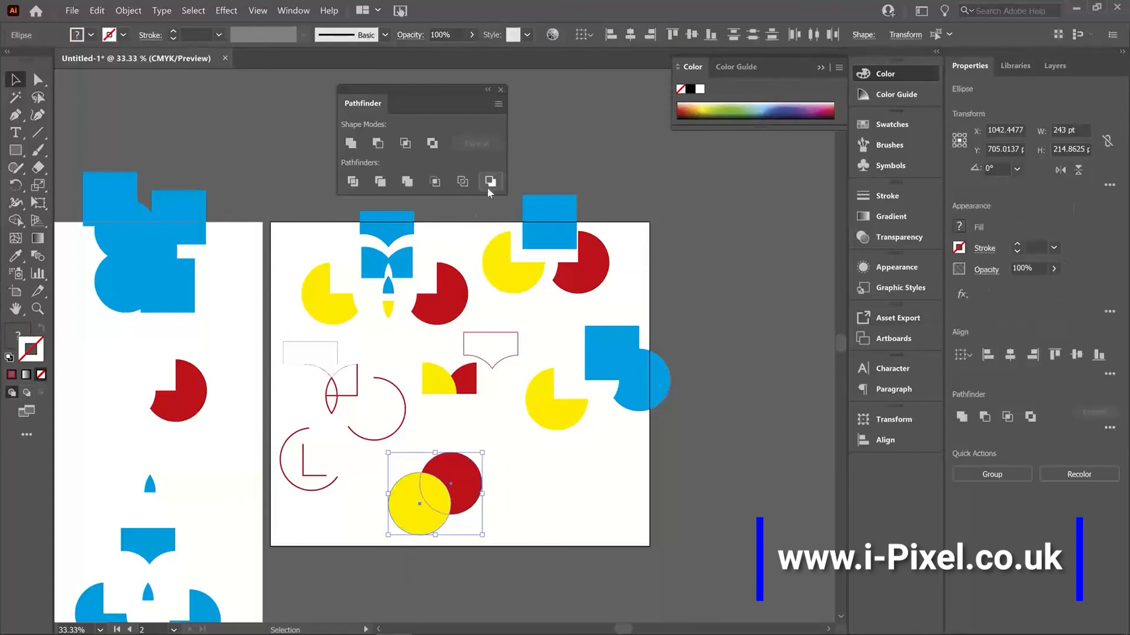
click(489, 182)
click(480, 491)
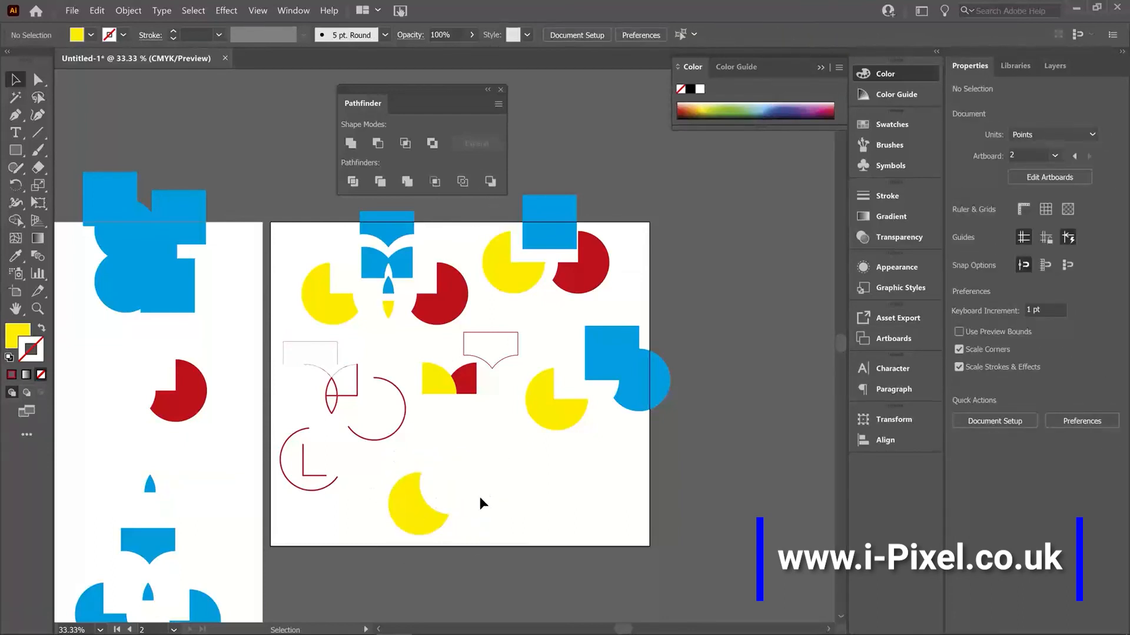
drag(474, 496, 495, 497)
Step: Draw a large yellow circle to the right of the artboards and duplicate it into a cloud of five overlapping circles
key(ctrl+minus)
key(ctrl+minus)
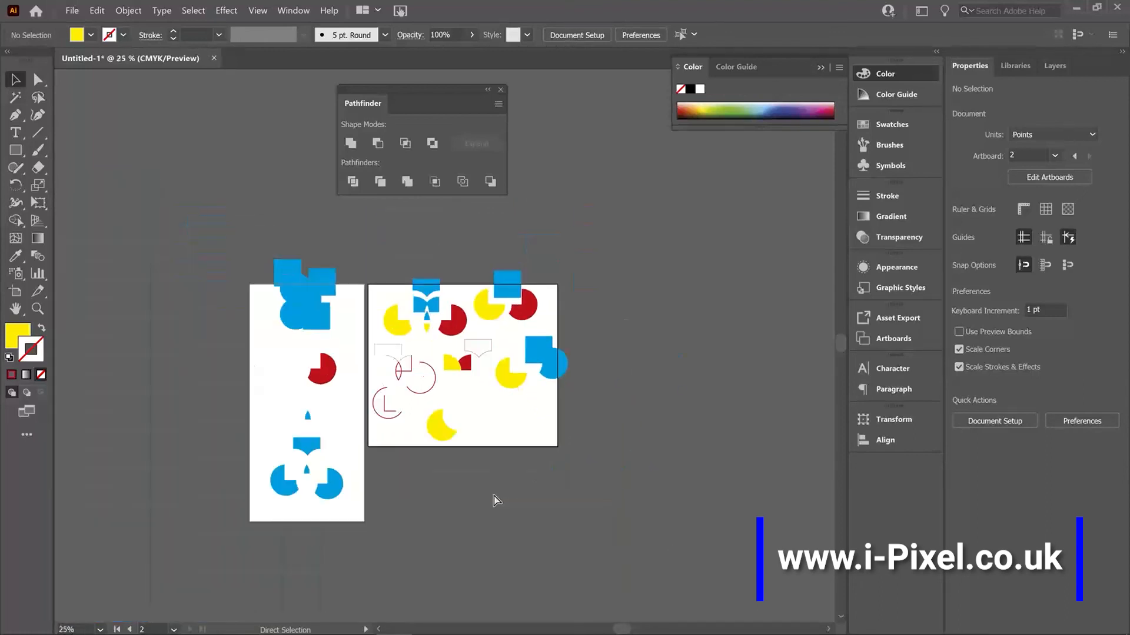
drag(15, 150, 70, 184)
drag(630, 259, 738, 367)
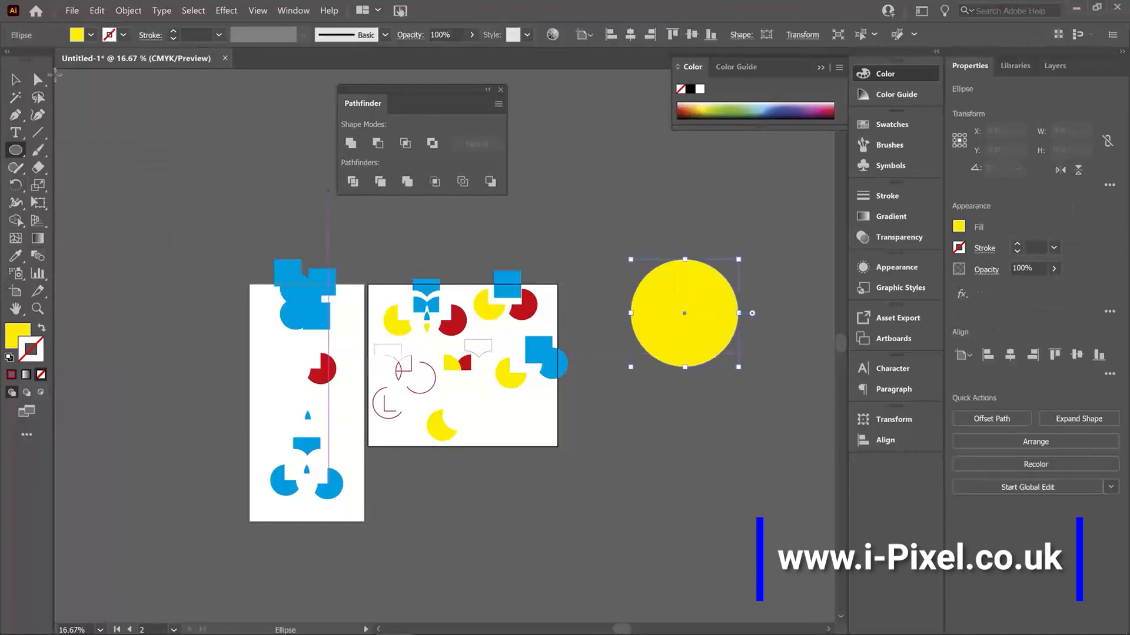
key(v)
drag(705, 319, 812, 270)
click(613, 206)
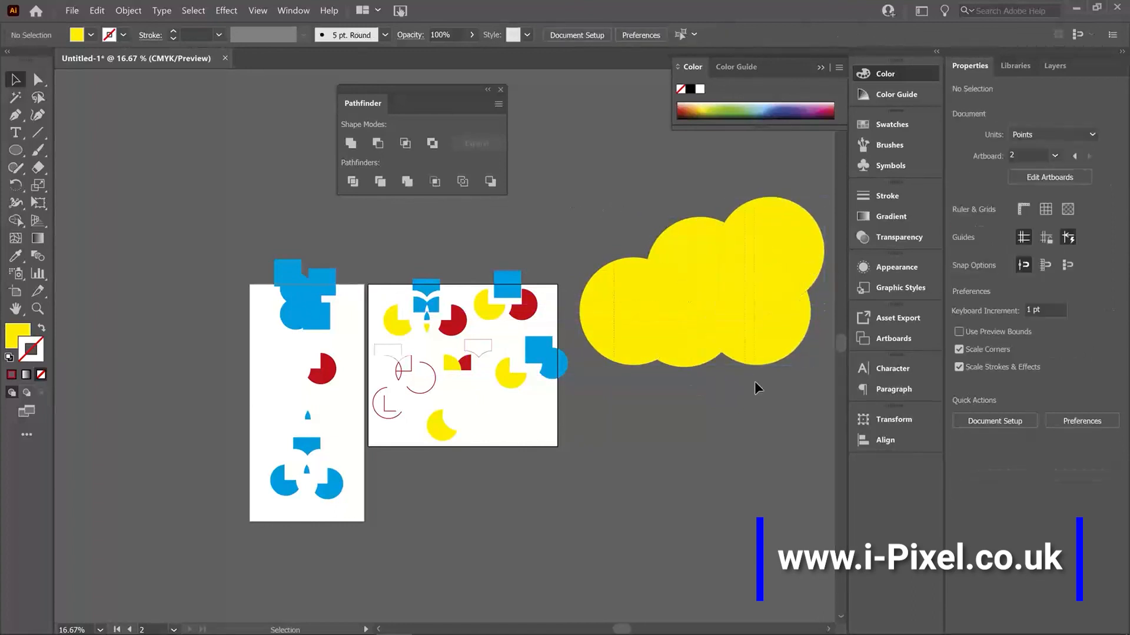
Step: Unite the five overlapping yellow circles into a single cloud shape
drag(757, 388, 575, 234)
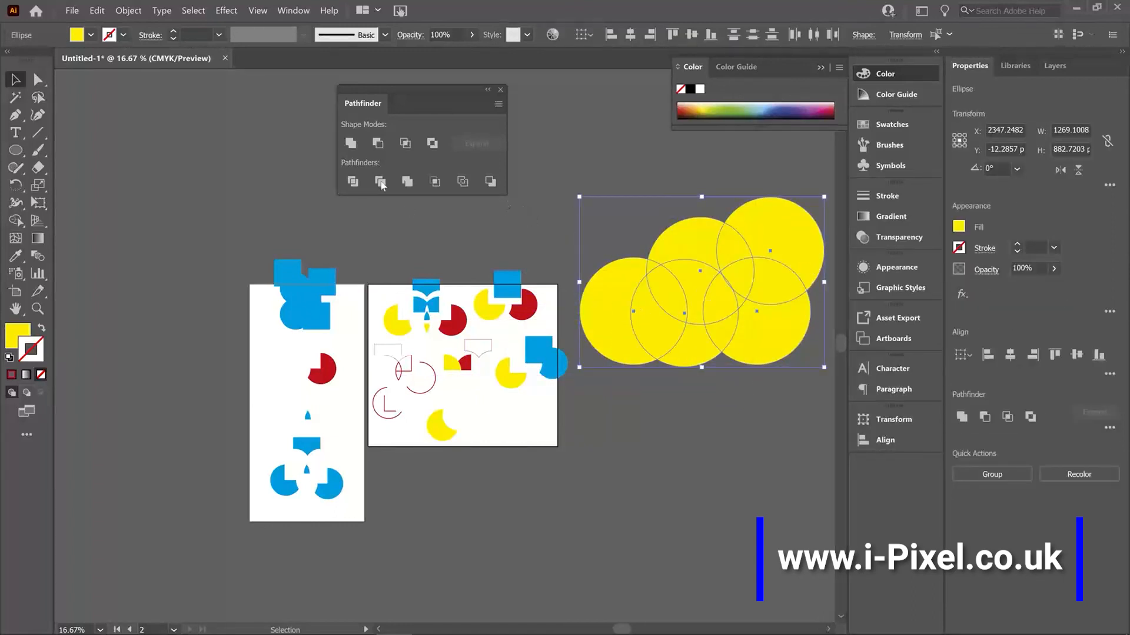
click(352, 144)
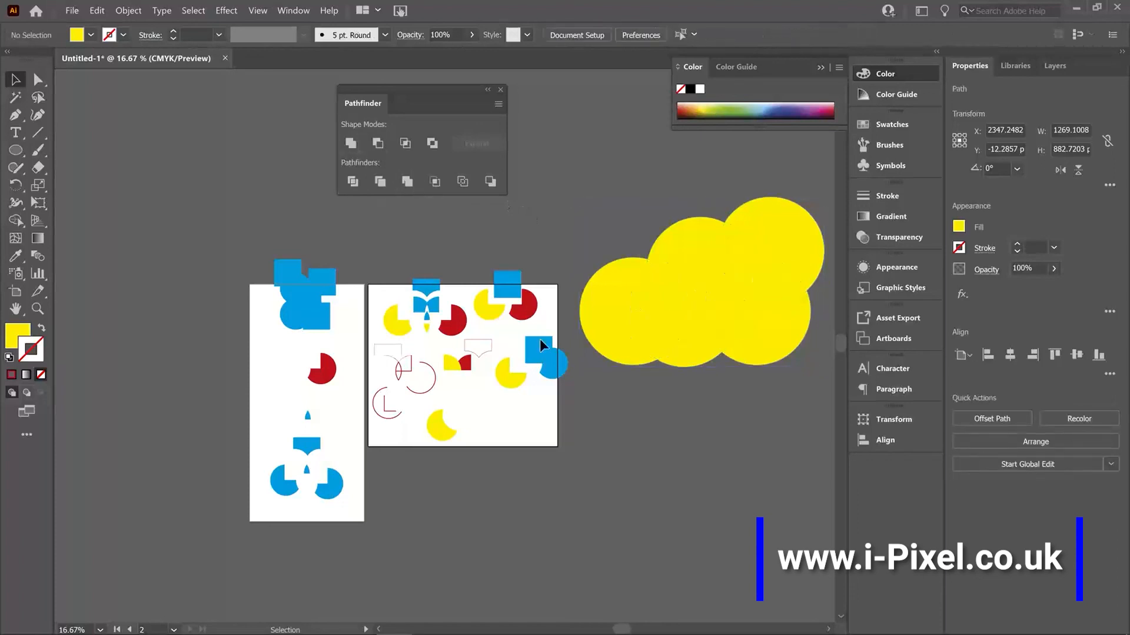
click(767, 501)
Step: Move the yellow cloud down, scale it to about 870 by 600 pt and rotate it about 9.5°
drag(785, 298, 775, 419)
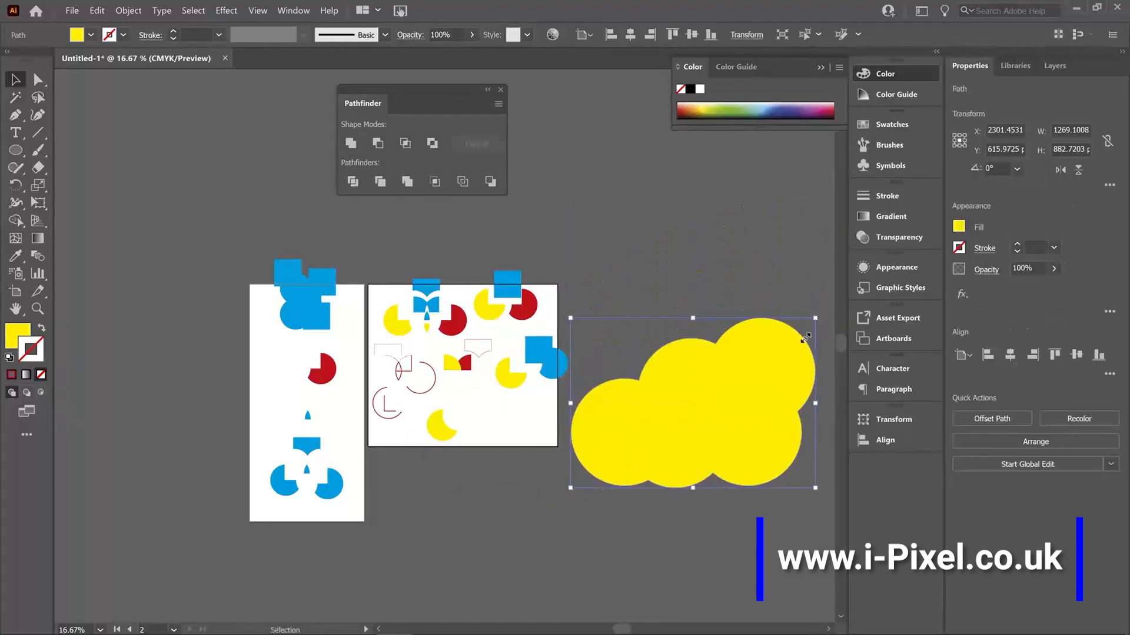
drag(814, 318, 701, 397)
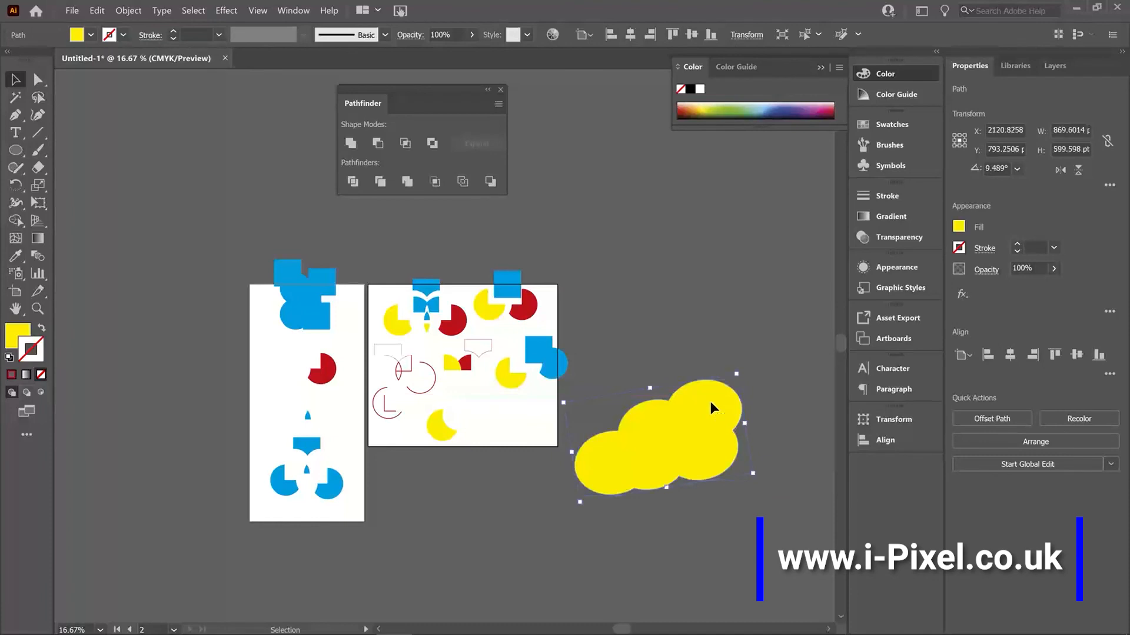
Step: Dock the Pathfinder panel between Transform and Align, and display the Transform, Pathfinder and Align panels in turn
drag(380, 94, 882, 442)
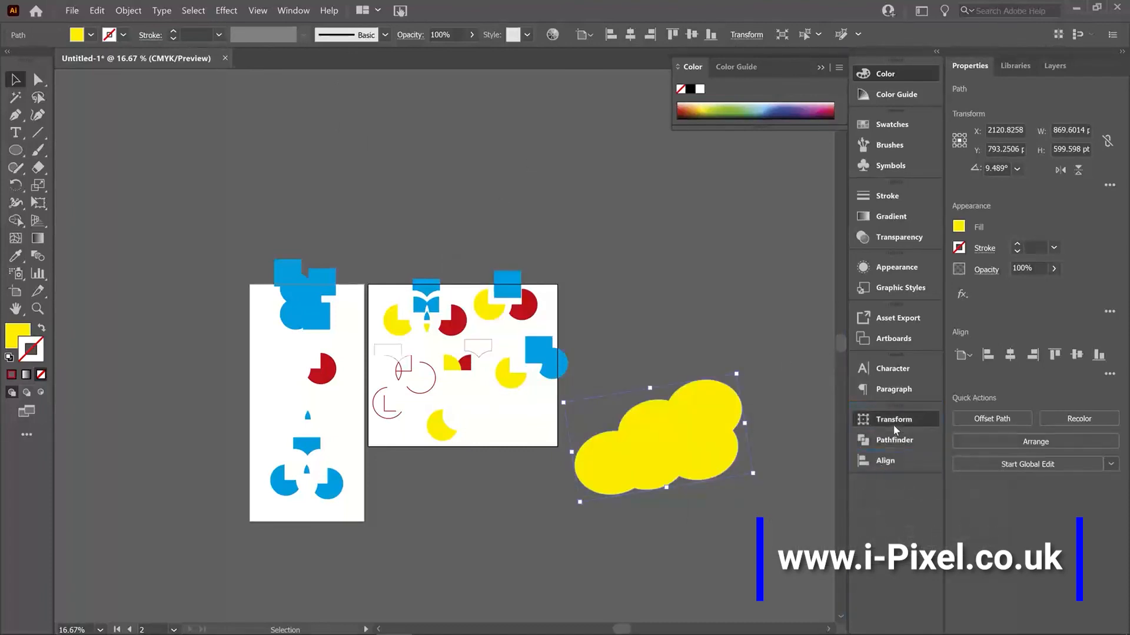
click(892, 425)
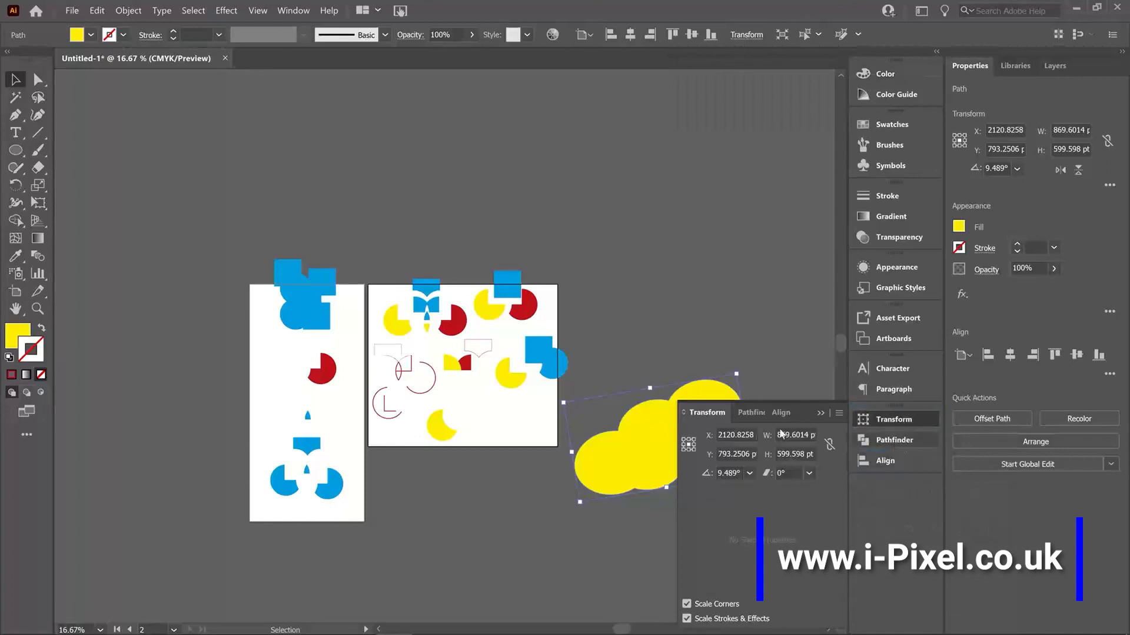
click(861, 440)
click(875, 459)
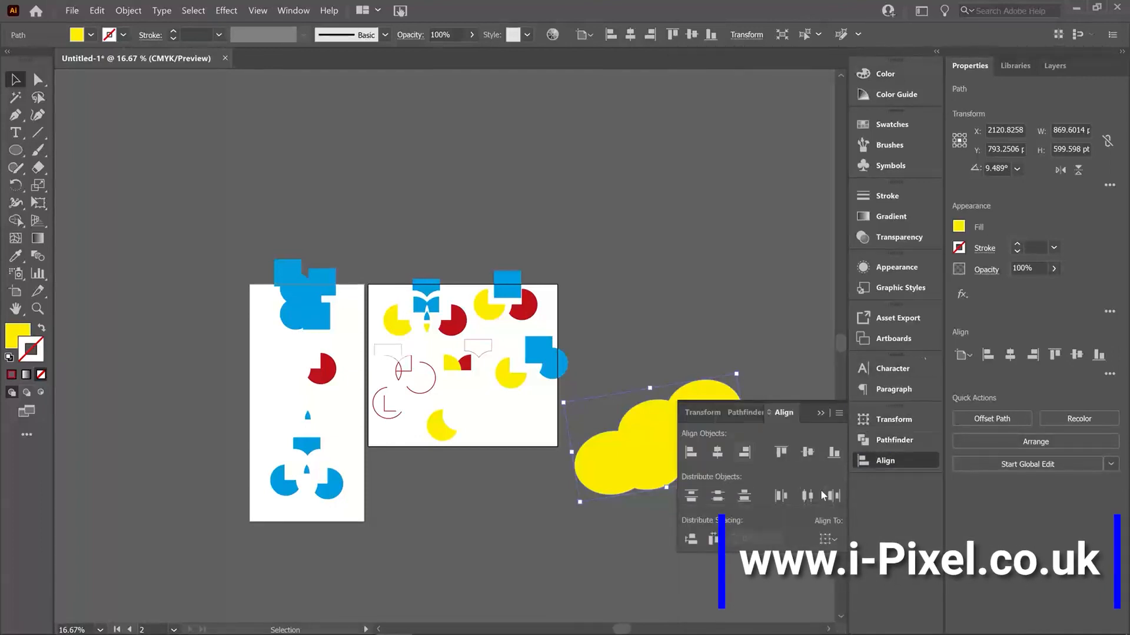